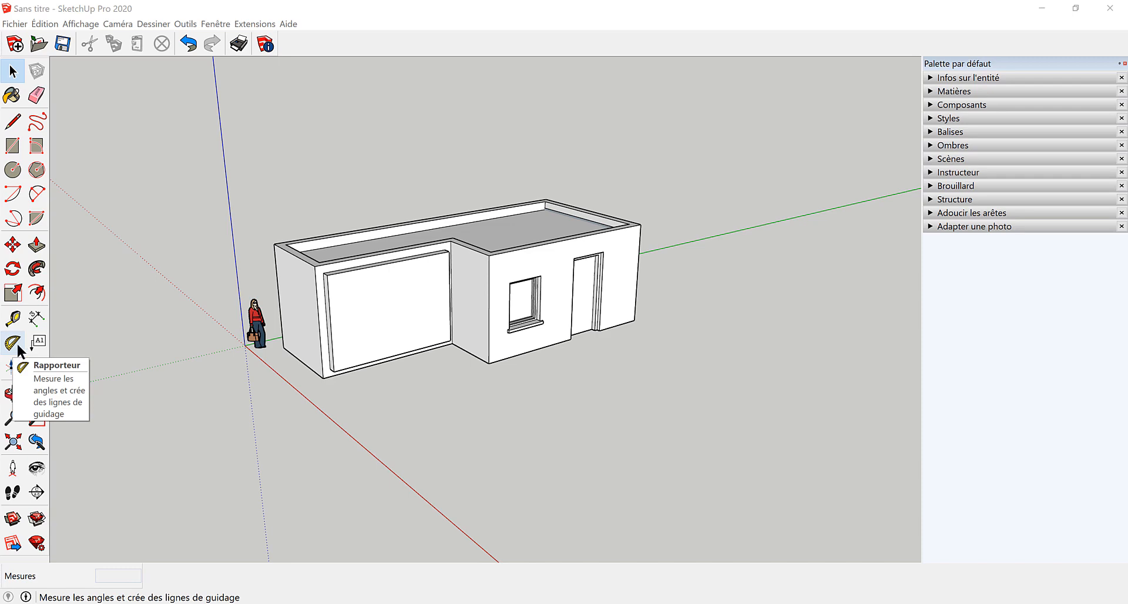
- Draw a rectangle about 404 cm by 736 cm on the ground in front of the existing building
{"action": "left_click", "coordinate": [13, 145]}
{"action": "middle_click_drag", "start_coordinate": [569, 448], "coordinate": [465, 460]}
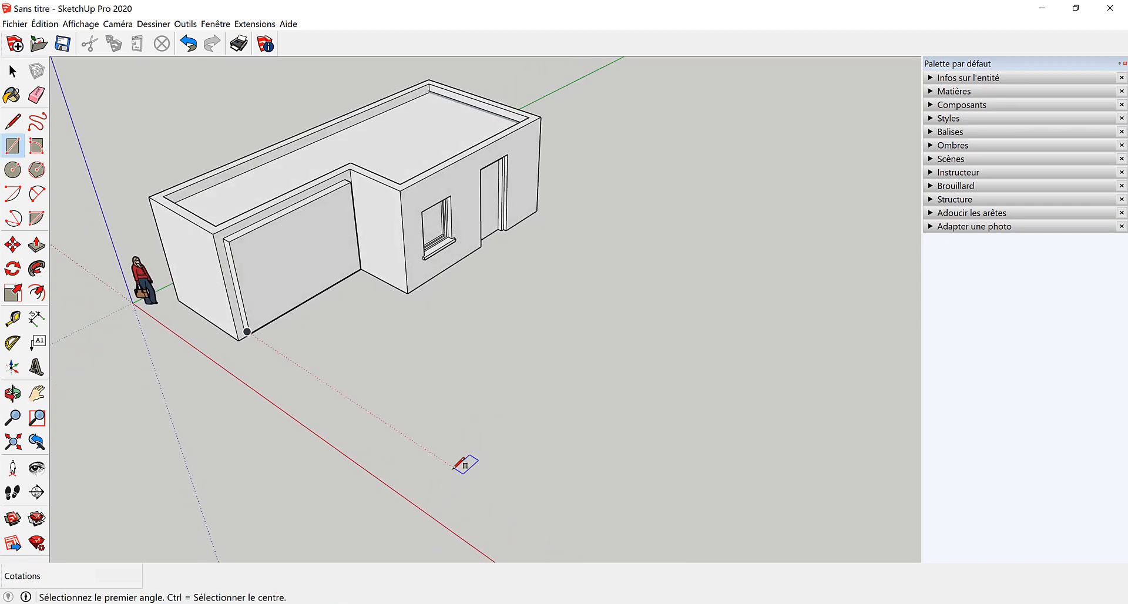
{"action": "left_click", "coordinate": [454, 467]}
{"action": "left_click", "coordinate": [758, 378]}
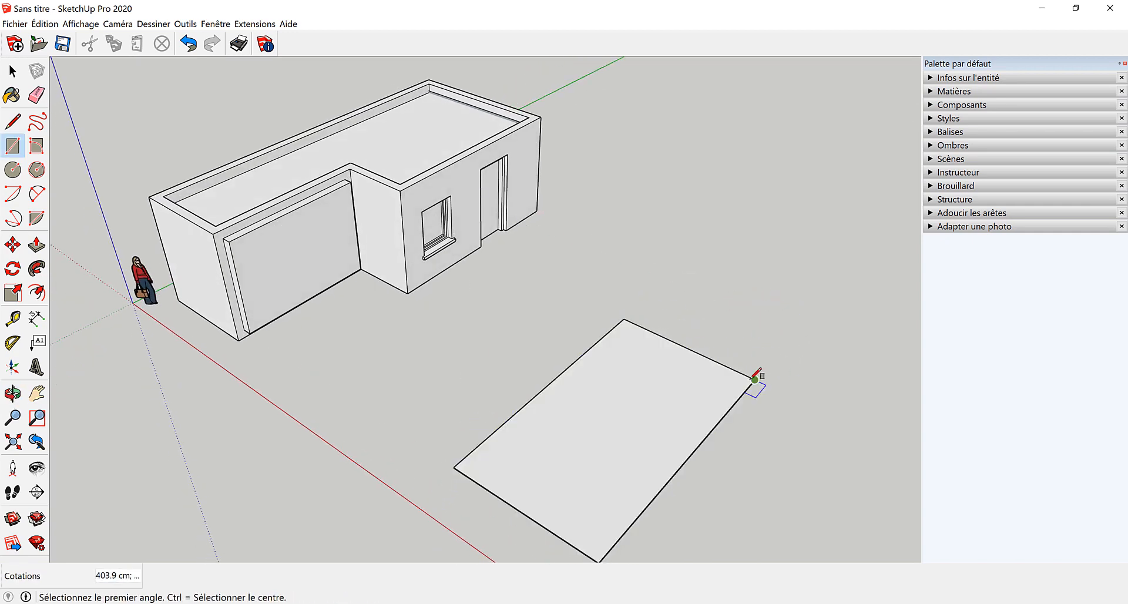
- Extrude the new rectangle upward into a box about 452 cm high
{"action": "middle_click_drag", "start_coordinate": [600, 358], "coordinate": [101, 274]}
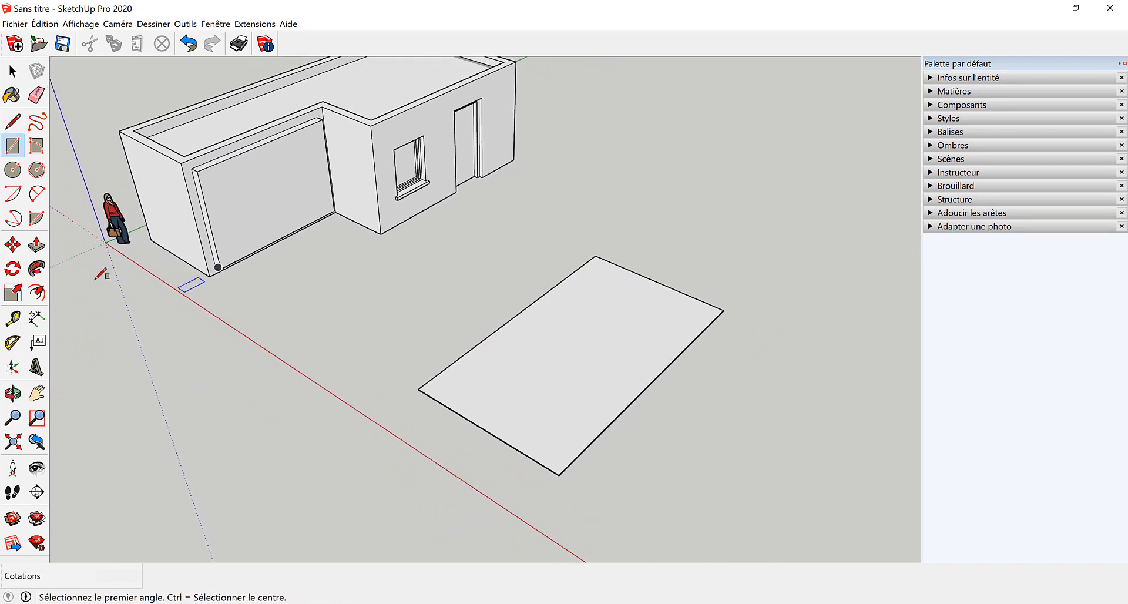
{"action": "left_click", "coordinate": [36, 244]}
{"action": "left_click", "coordinate": [559, 403]}
{"action": "left_click", "coordinate": [559, 268]}
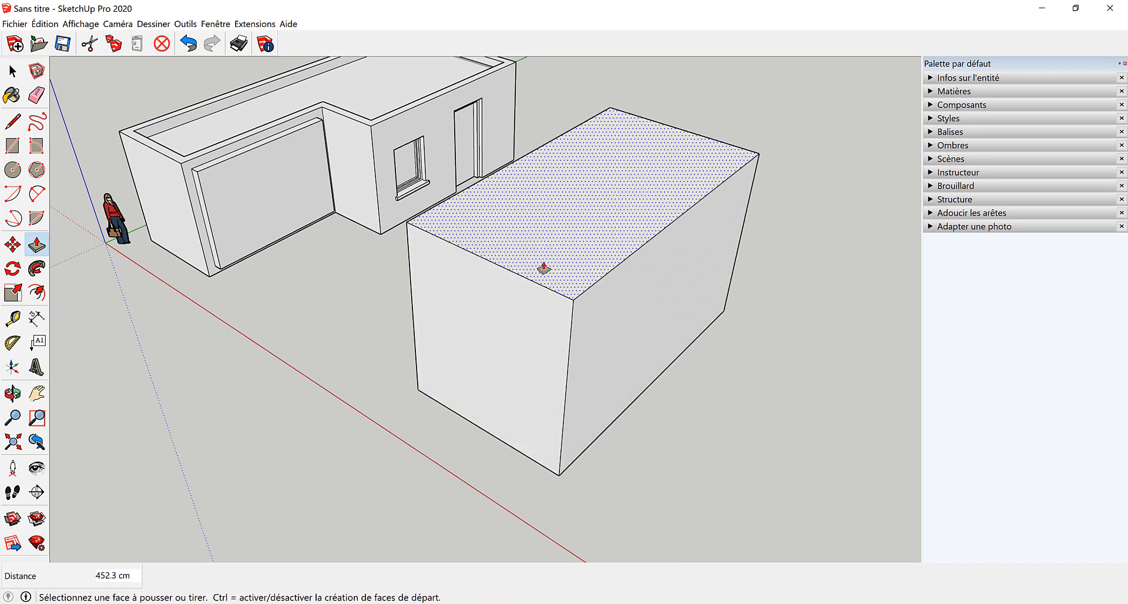
- Draw a lengthwise centre line across the box's top face between the midpoints of its short edges
{"action": "middle_click_drag", "start_coordinate": [533, 456], "coordinate": [588, 329]}
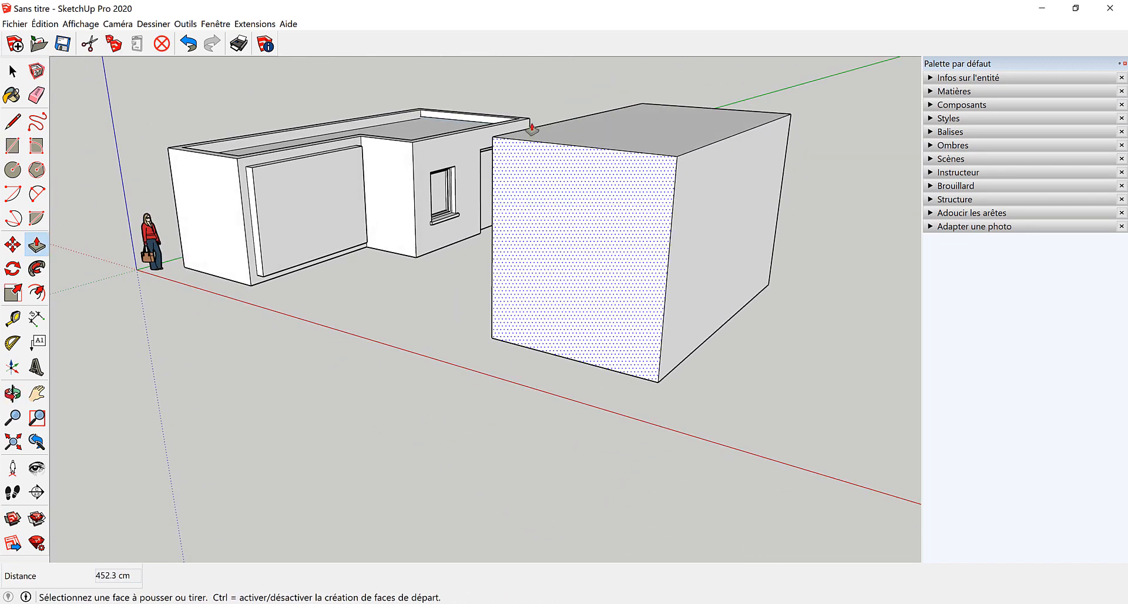
{"action": "middle_click_drag", "start_coordinate": [607, 176], "coordinate": [559, 371]}
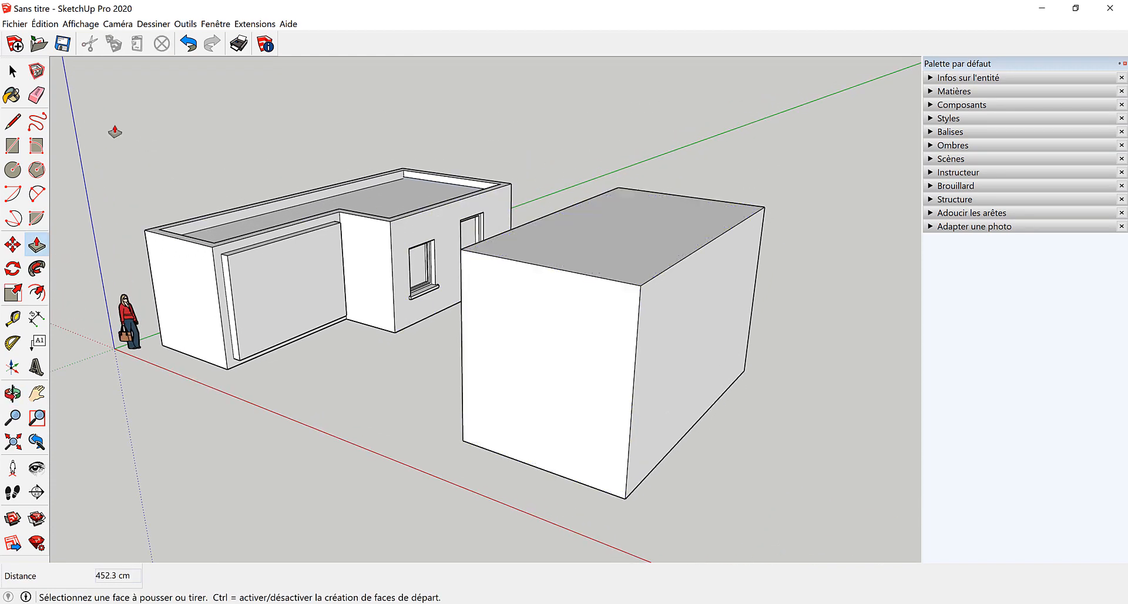
{"action": "left_click", "coordinate": [19, 128]}
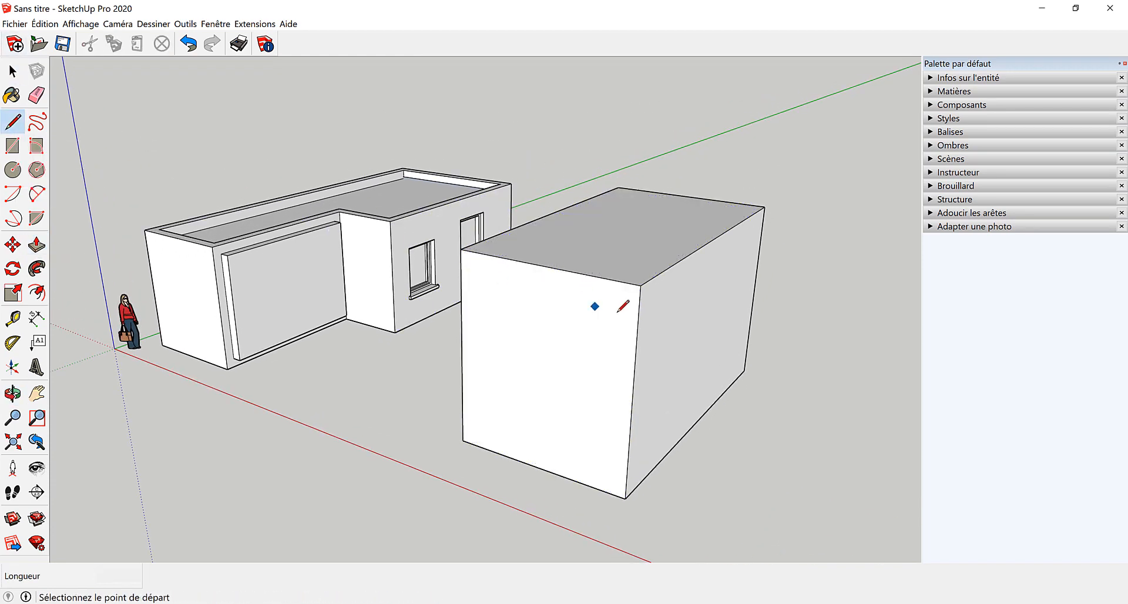
{"action": "left_click", "coordinate": [544, 266]}
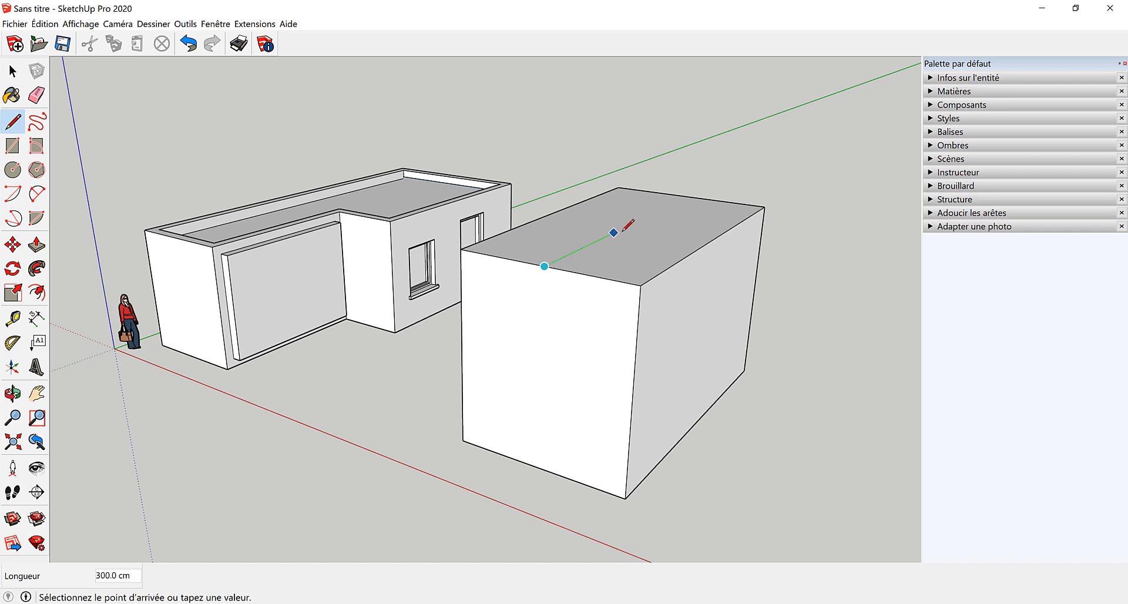
{"action": "left_click", "coordinate": [686, 198]}
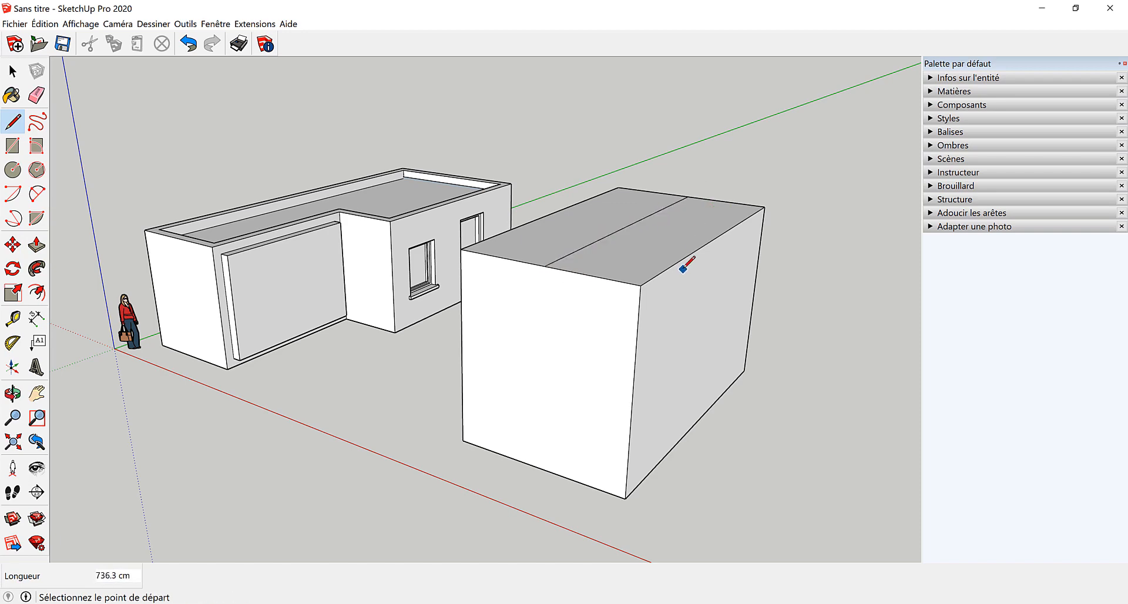
- Raise the centre line 200 cm along the blue axis to form a gable roof ridge
{"action": "key", "text": "space"}
{"action": "left_click", "coordinate": [591, 244]}
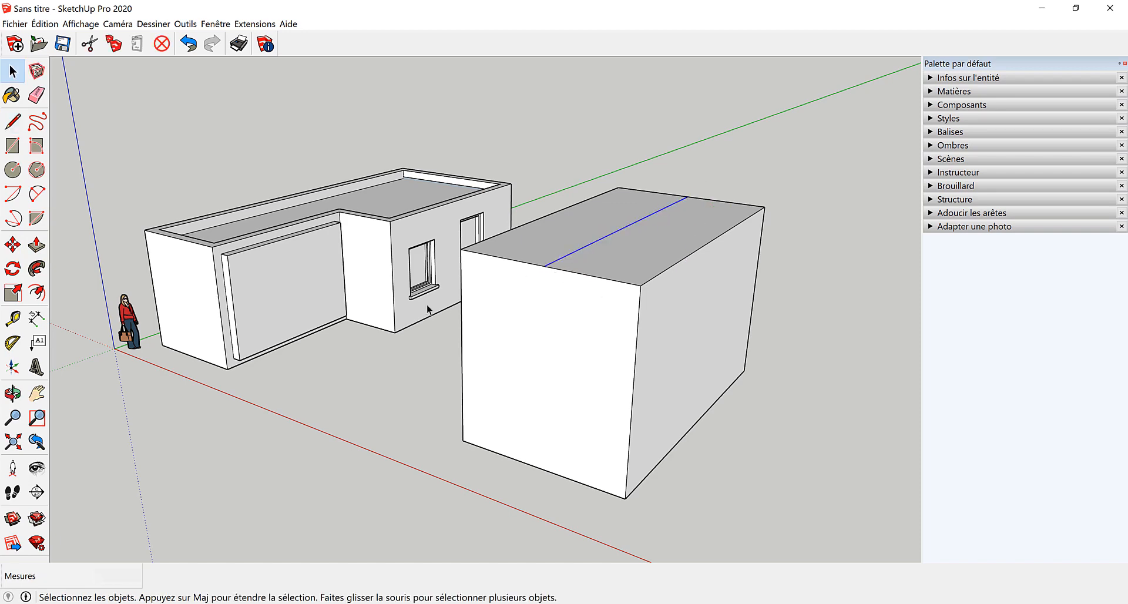
{"action": "left_click", "coordinate": [12, 246]}
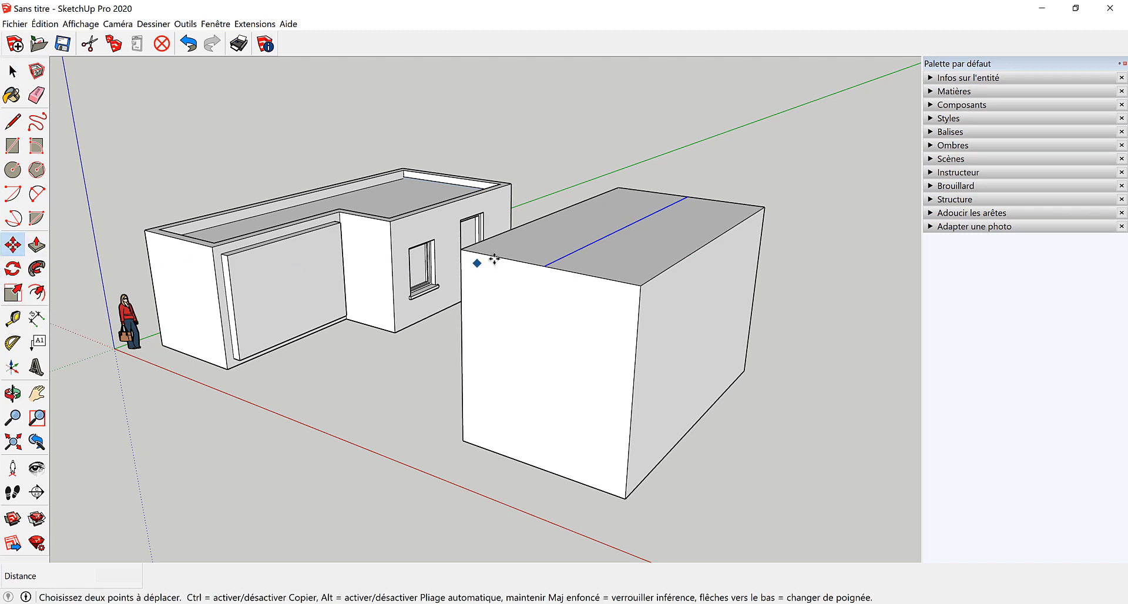
{"action": "left_click", "coordinate": [541, 265]}
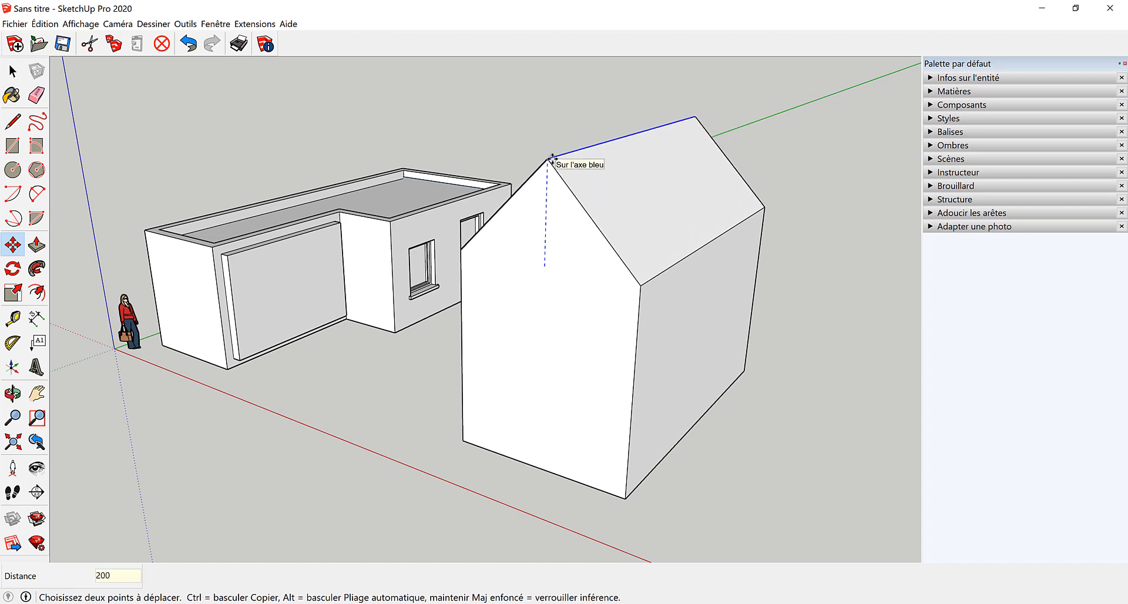
{"action": "key", "text": "Return"}
- Undo the raised ridge and the centre line on the box's top face
{"action": "mouse_move", "coordinate": [577, 294]}
{"action": "middle_mouse_down"}
{"action": "mouse_move", "coordinate": [770, 239]}
{"action": "mouse_move", "coordinate": [593, 282]}
{"action": "middle_mouse_up"}
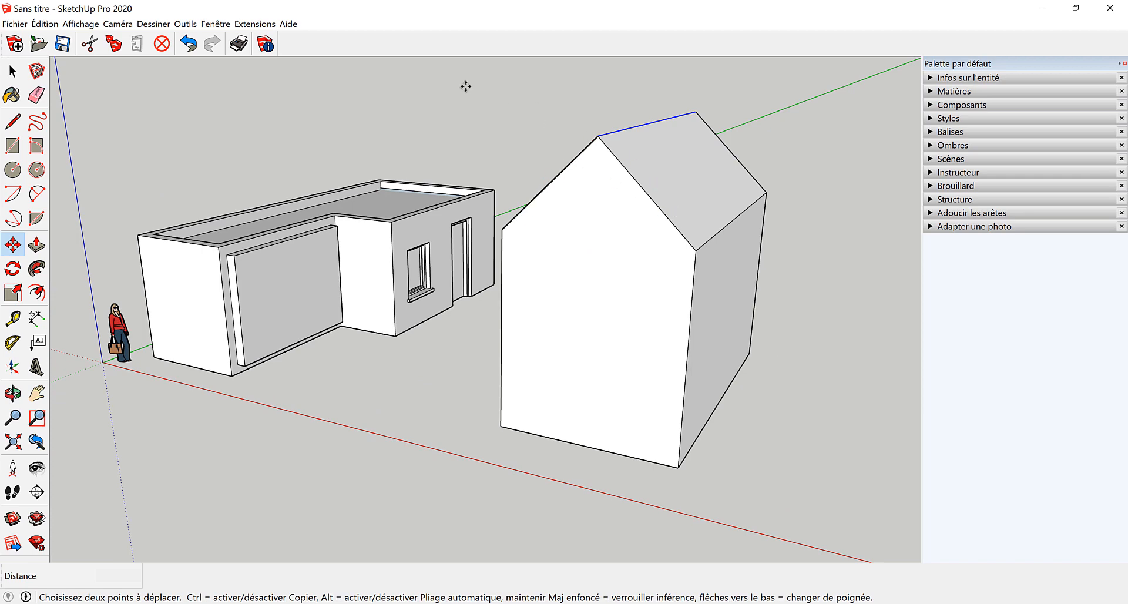
{"action": "key", "text": "ctrl+z"}
{"action": "mouse_move", "coordinate": [725, 196]}
{"action": "middle_mouse_down"}
{"action": "mouse_move", "coordinate": [706, 219]}
{"action": "mouse_move", "coordinate": [723, 211]}
{"action": "middle_mouse_up"}
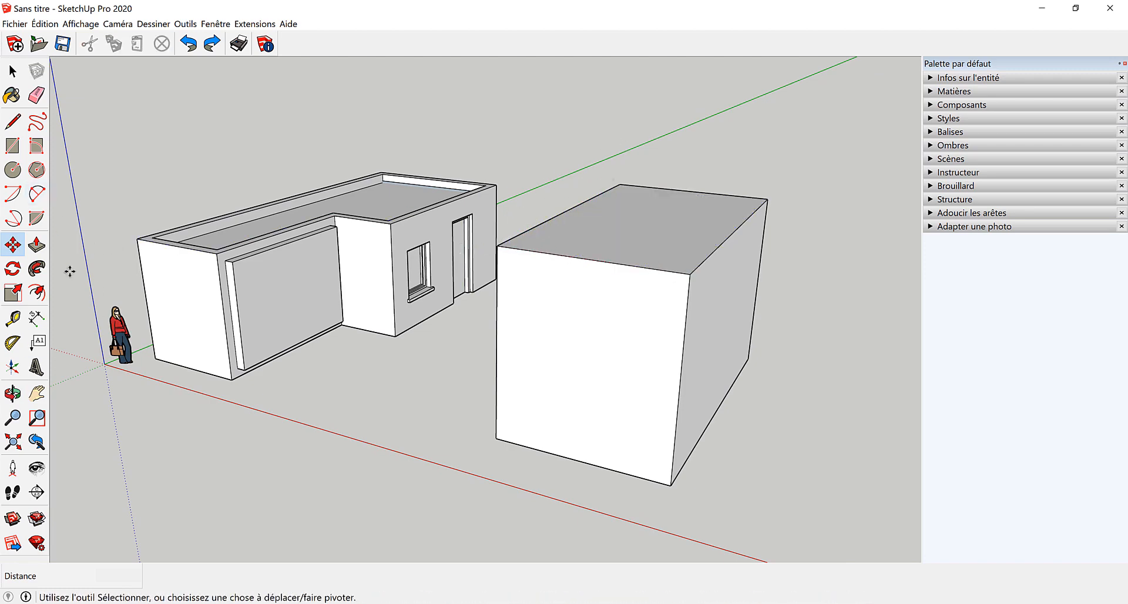
- Create a protractor guide line at 60° on the open ground in front of the buildings
{"action": "left_click", "coordinate": [12, 345]}
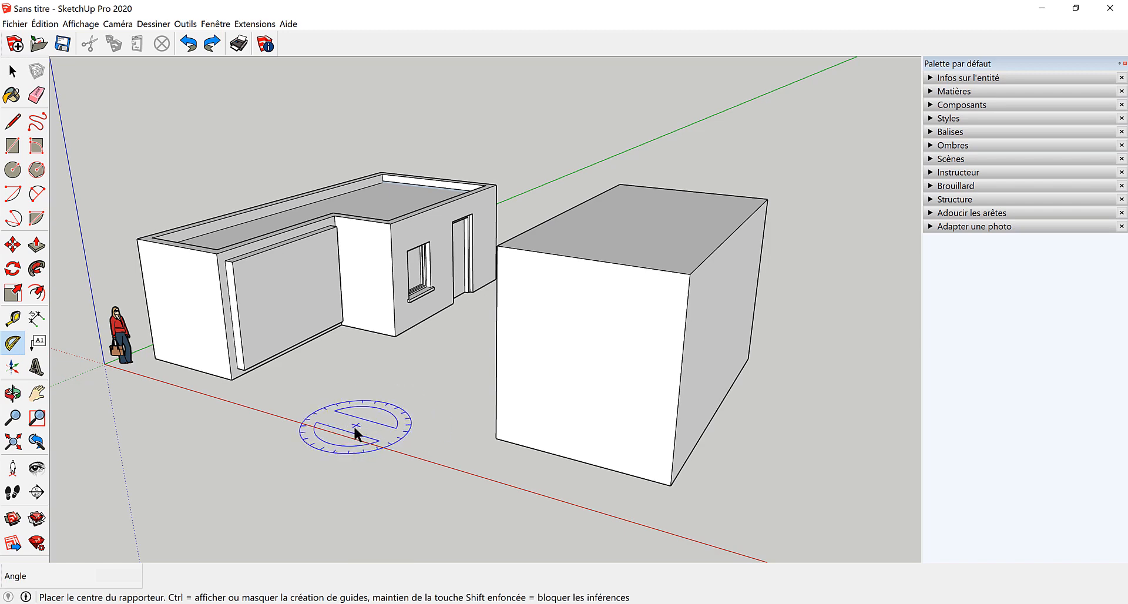
{"action": "left_click", "coordinate": [226, 475]}
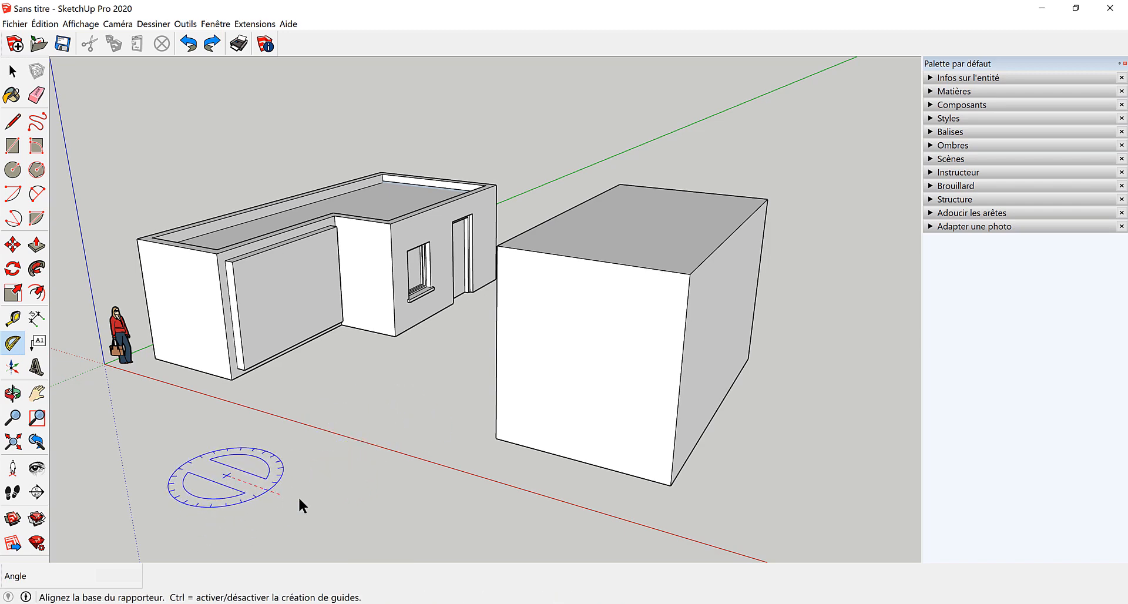
{"action": "left_click", "coordinate": [367, 526]}
{"action": "left_click", "coordinate": [363, 436]}
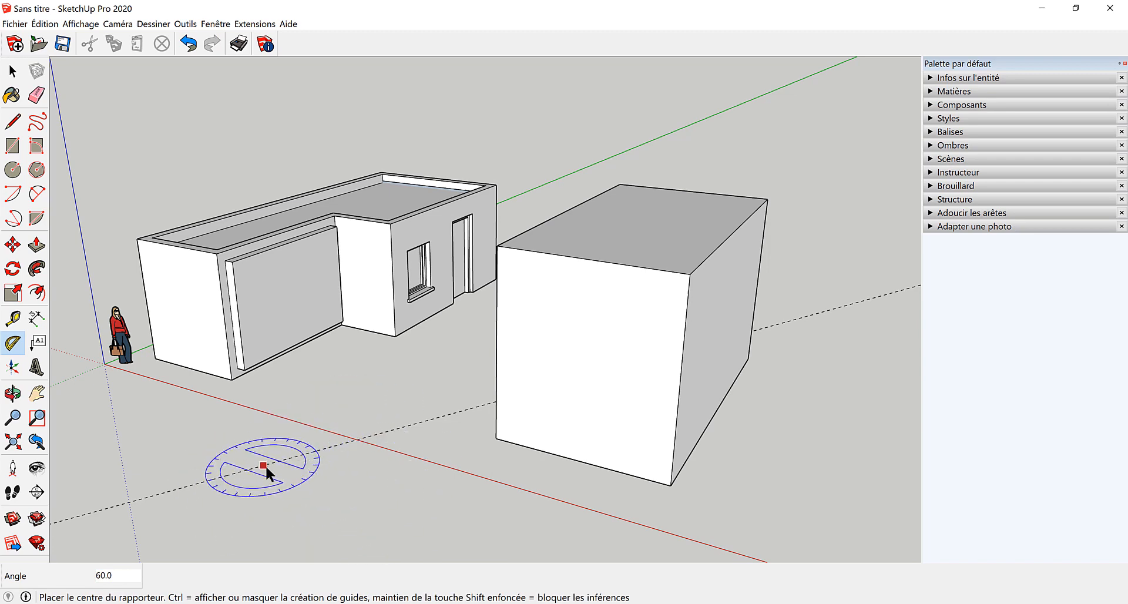
- Delete the angled guide line from the ground
{"action": "key", "text": "space"}
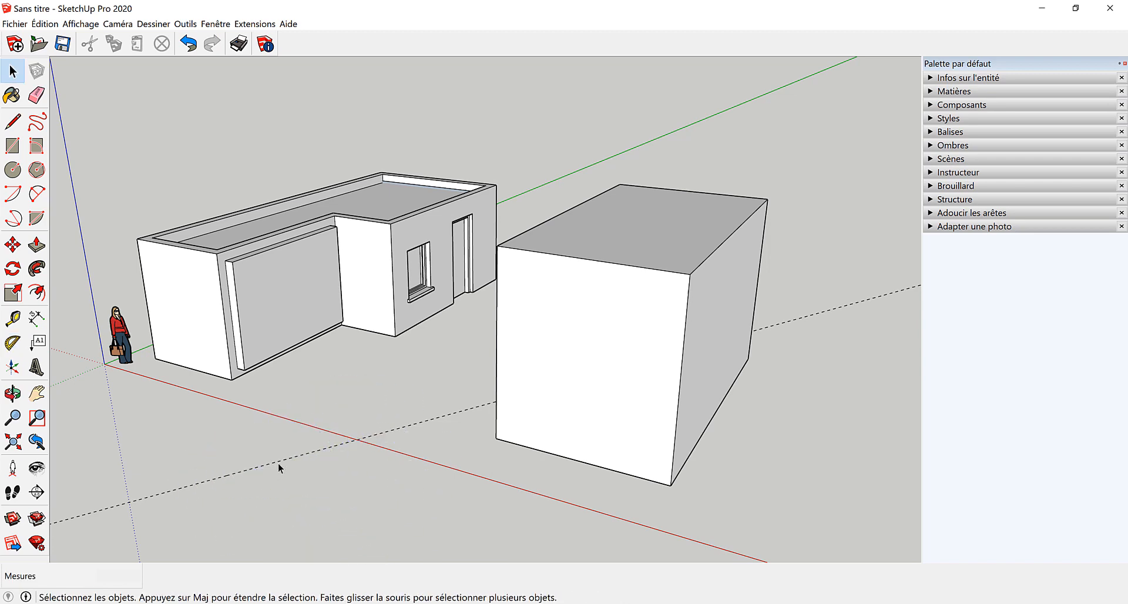
{"action": "left_click", "coordinate": [278, 464]}
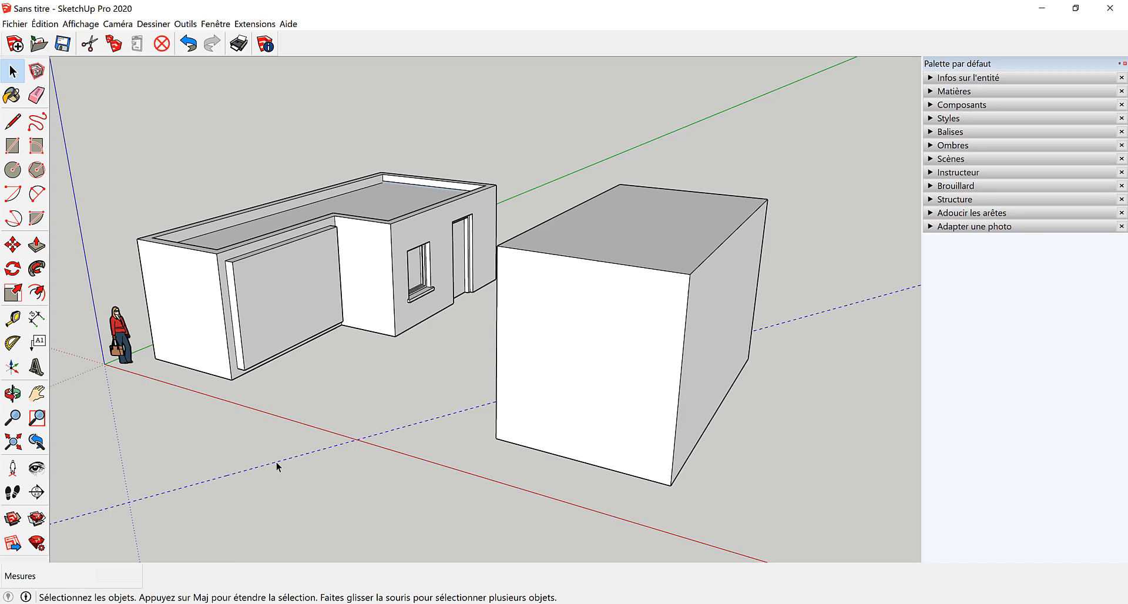
{"action": "key", "text": "Delete"}
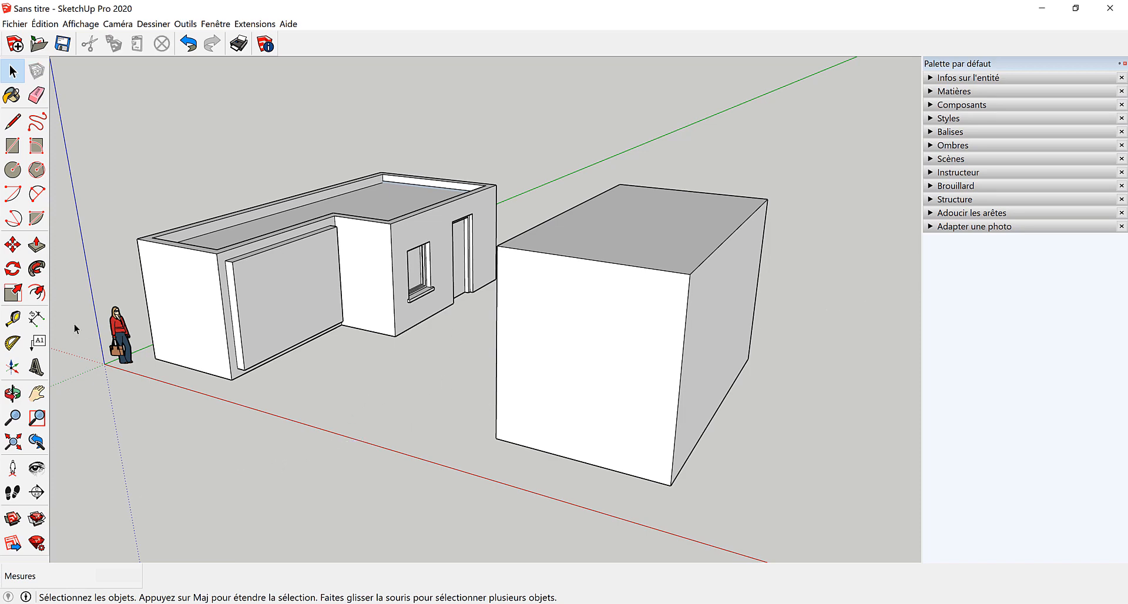
- Create a 40° protractor guide from the upper corner of the box's front face nearest the existing building, measured from the front top edge
{"action": "left_click", "coordinate": [12, 343]}
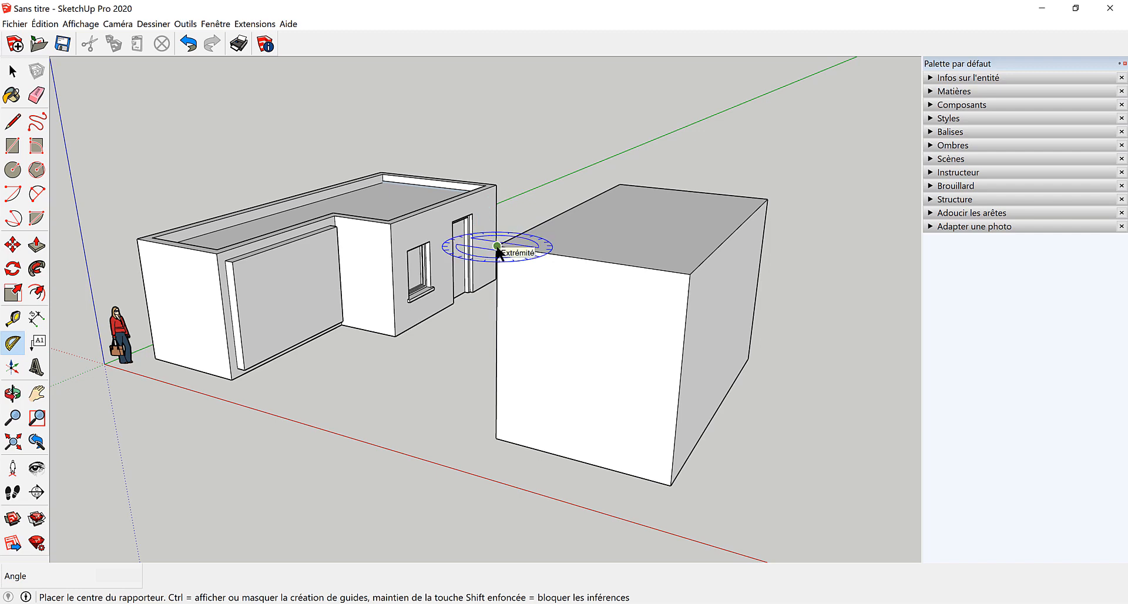
{"action": "middle_click_drag", "start_coordinate": [500, 247], "coordinate": [605, 298]}
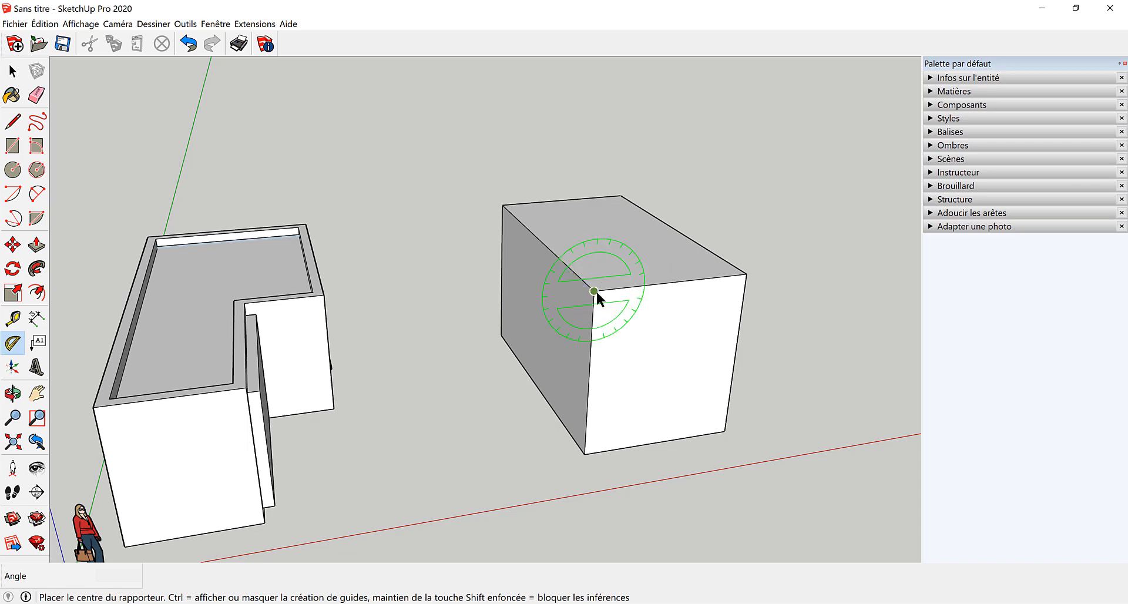
{"action": "left_click", "coordinate": [594, 292]}
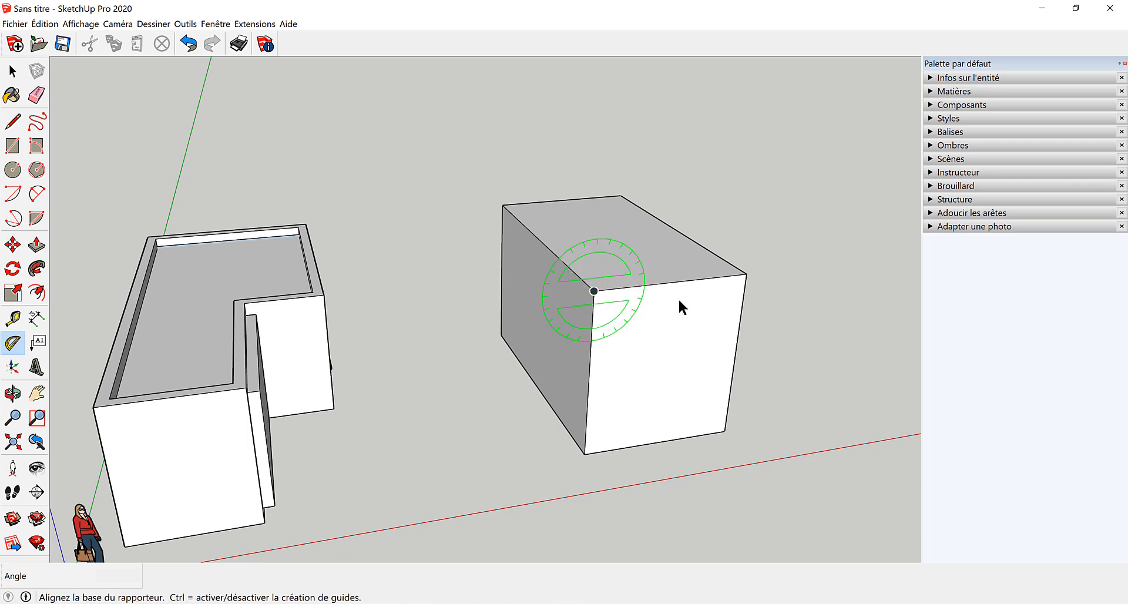
{"action": "left_click", "coordinate": [747, 274]}
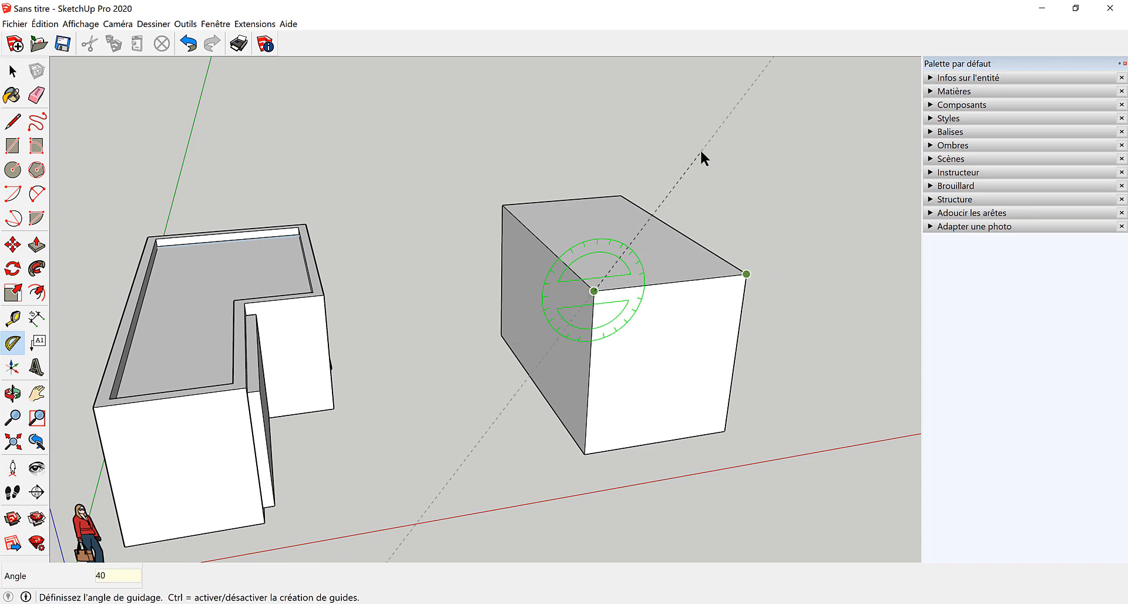
{"action": "key", "text": "Return"}
- Draw a lengthwise line on the box's top face joining the midpoints of its short edges
{"action": "middle_click_drag", "start_coordinate": [793, 403], "coordinate": [659, 317]}
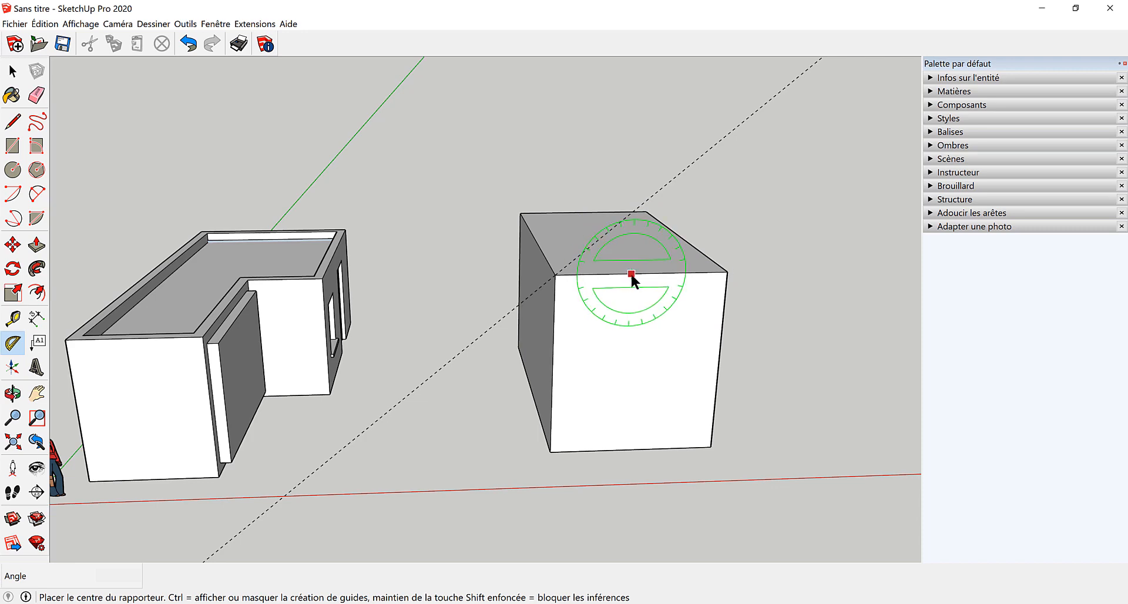
{"action": "left_click", "coordinate": [14, 124]}
{"action": "middle_click_drag", "start_coordinate": [441, 209], "coordinate": [516, 251]}
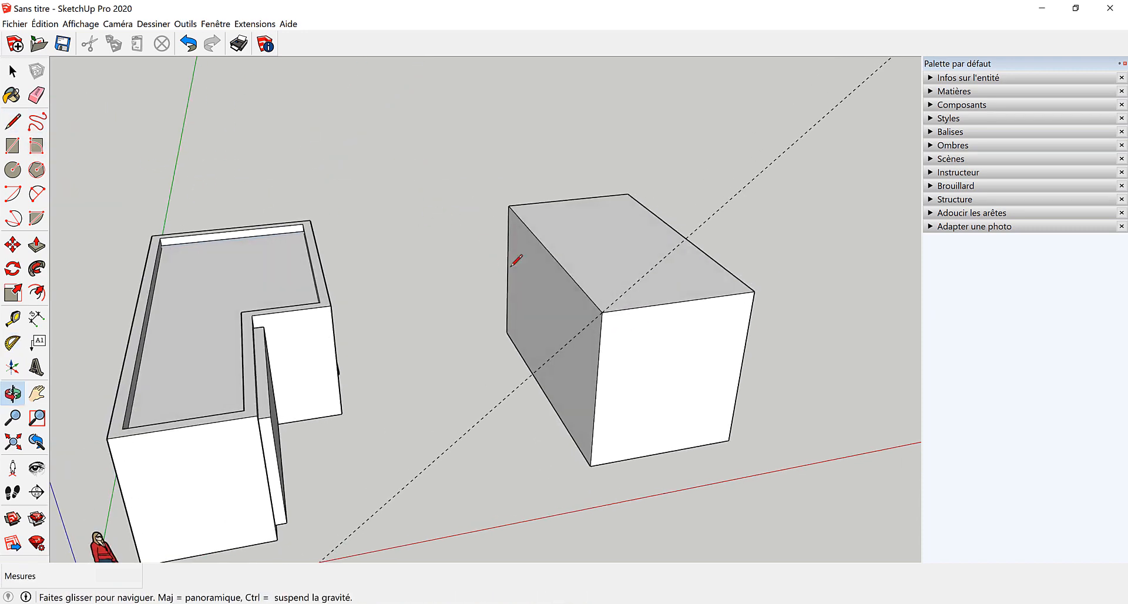
{"action": "left_click", "coordinate": [680, 302]}
{"action": "left_click", "coordinate": [570, 201]}
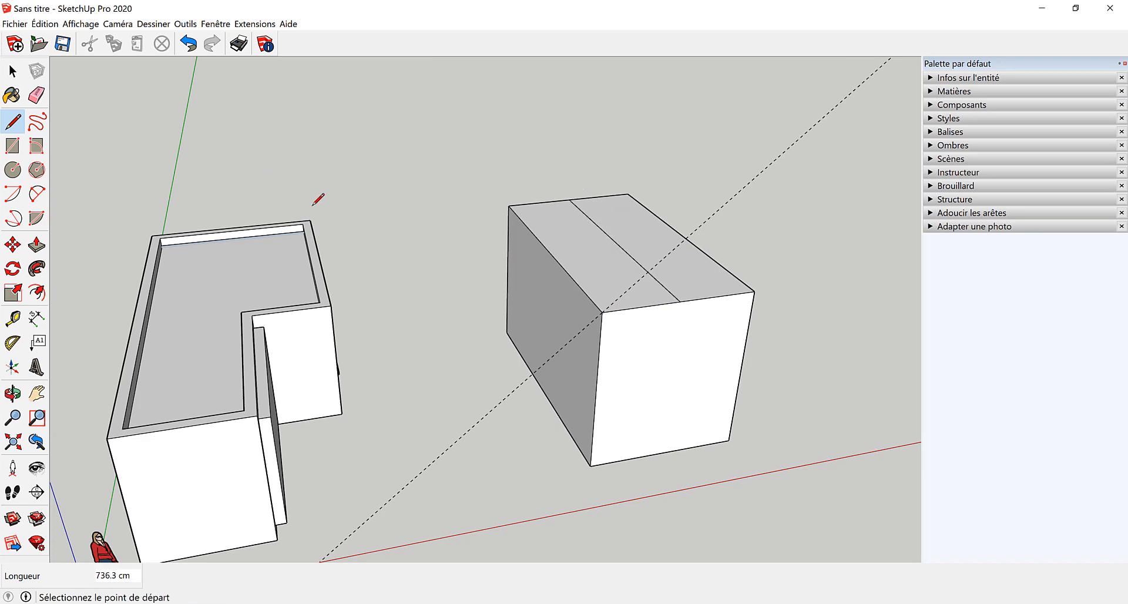
- Try to raise the top centre line along the blue axis to meet the 40° guide
{"action": "key", "text": "space"}
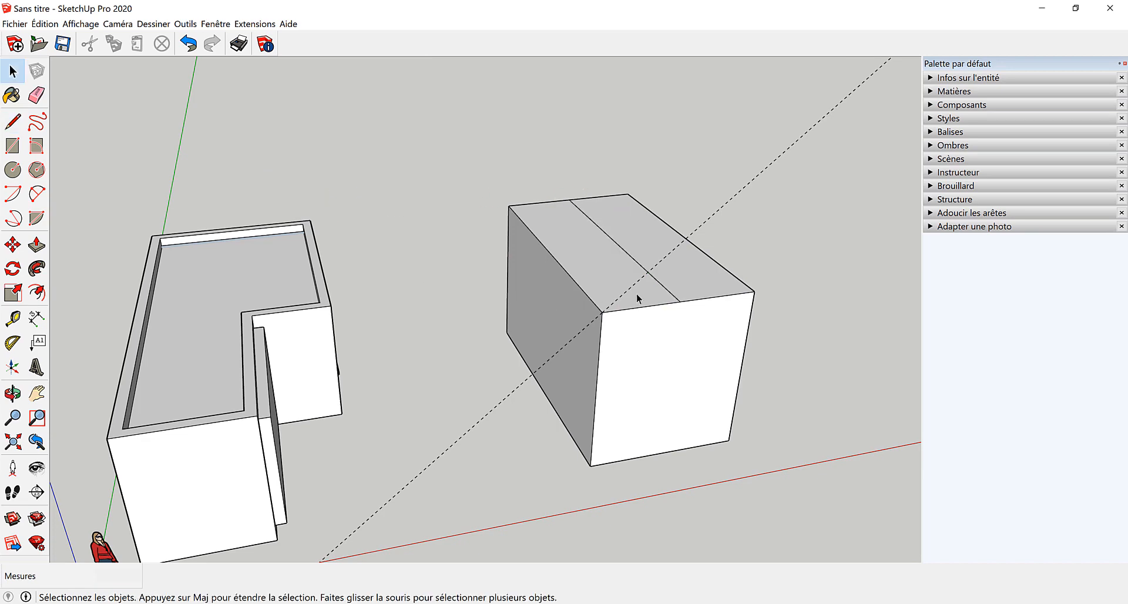
{"action": "left_click", "coordinate": [618, 252]}
{"action": "left_click", "coordinate": [12, 244]}
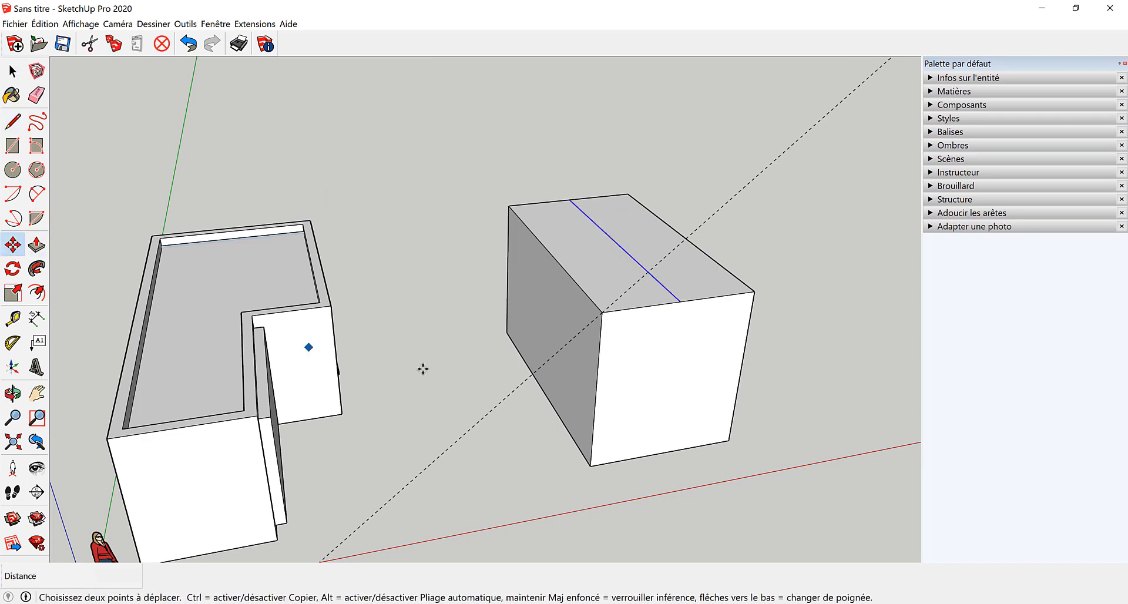
{"action": "left_click", "coordinate": [680, 300]}
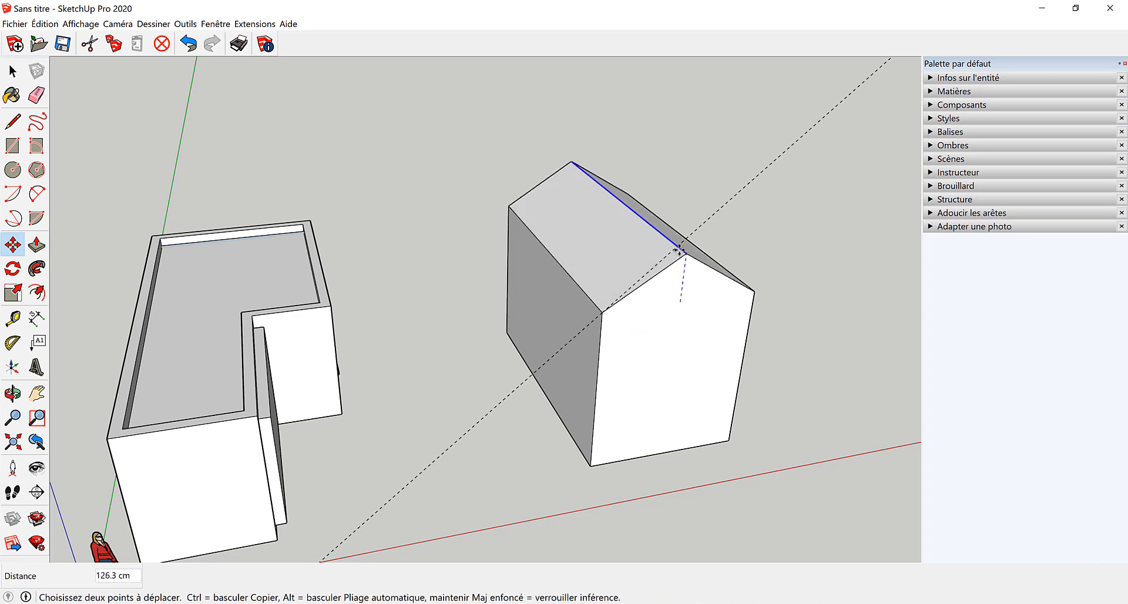
{"action": "middle_click_drag", "start_coordinate": [689, 236], "coordinate": [650, 224]}
{"action": "key", "text": "Escape"}
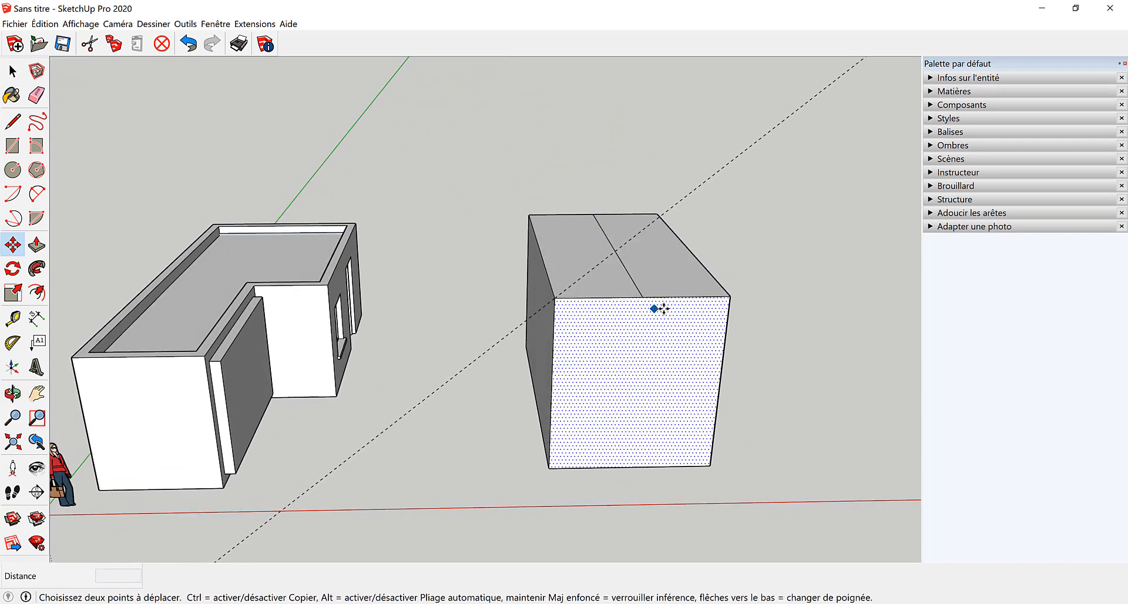
- Create a second protractor guide from the opposite upper corner of the front face, mirroring the slope of the 40° guide
{"action": "middle_click_drag", "start_coordinate": [659, 309], "coordinate": [720, 318]}
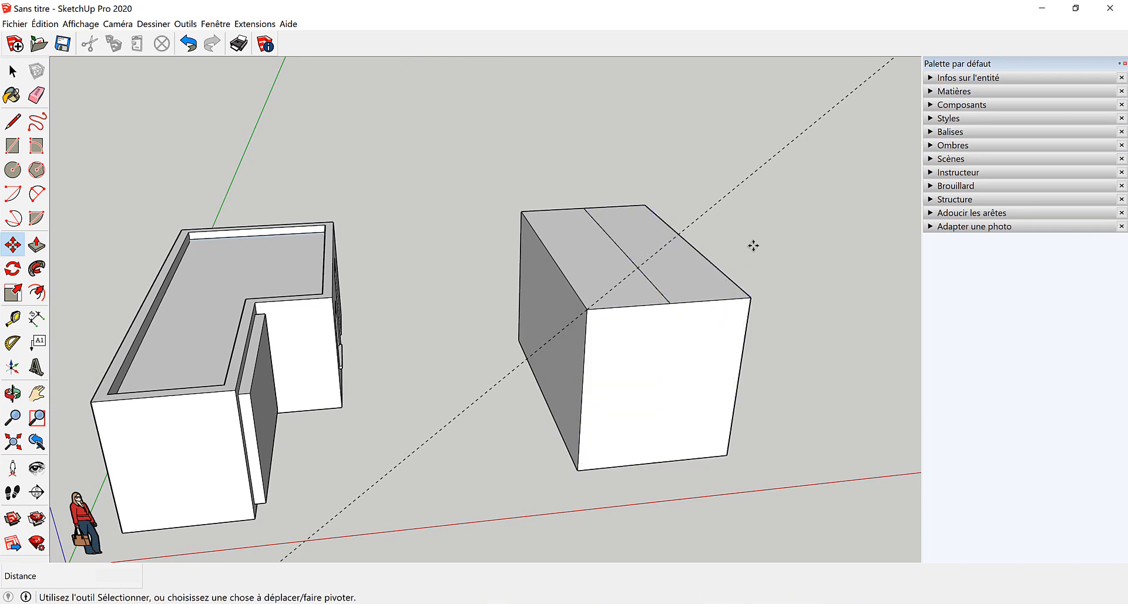
{"action": "left_click", "coordinate": [12, 342]}
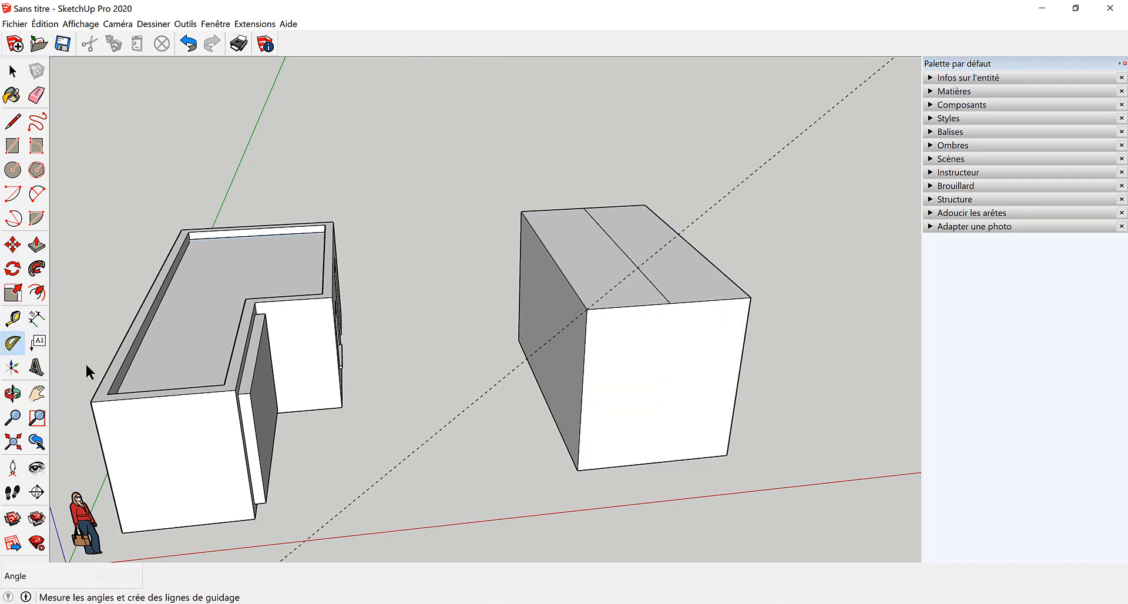
{"action": "left_click", "coordinate": [751, 298]}
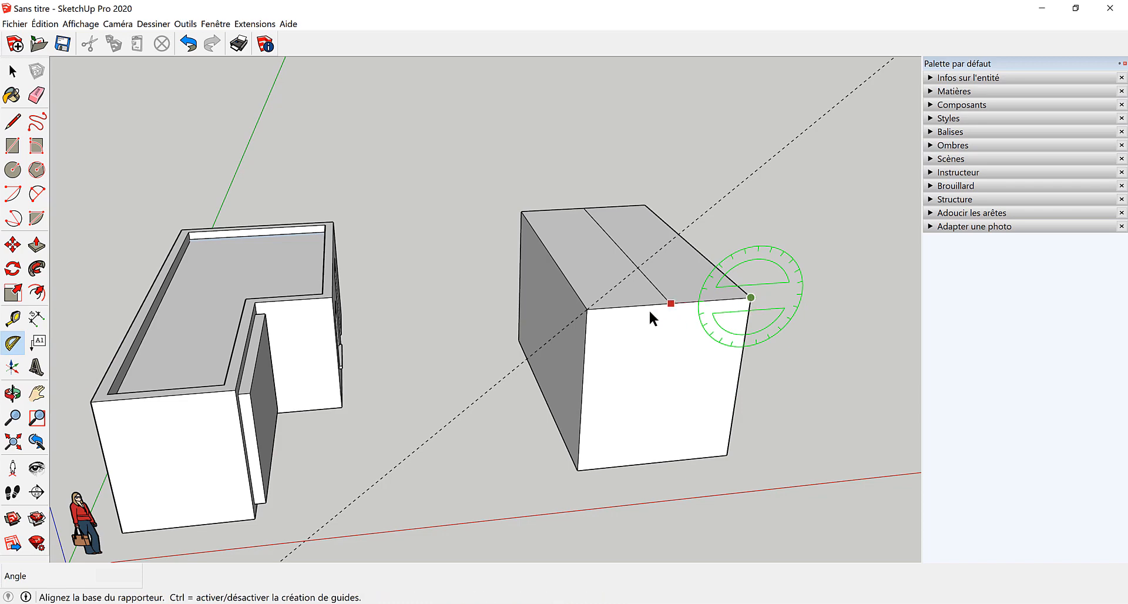
{"action": "left_click", "coordinate": [587, 310]}
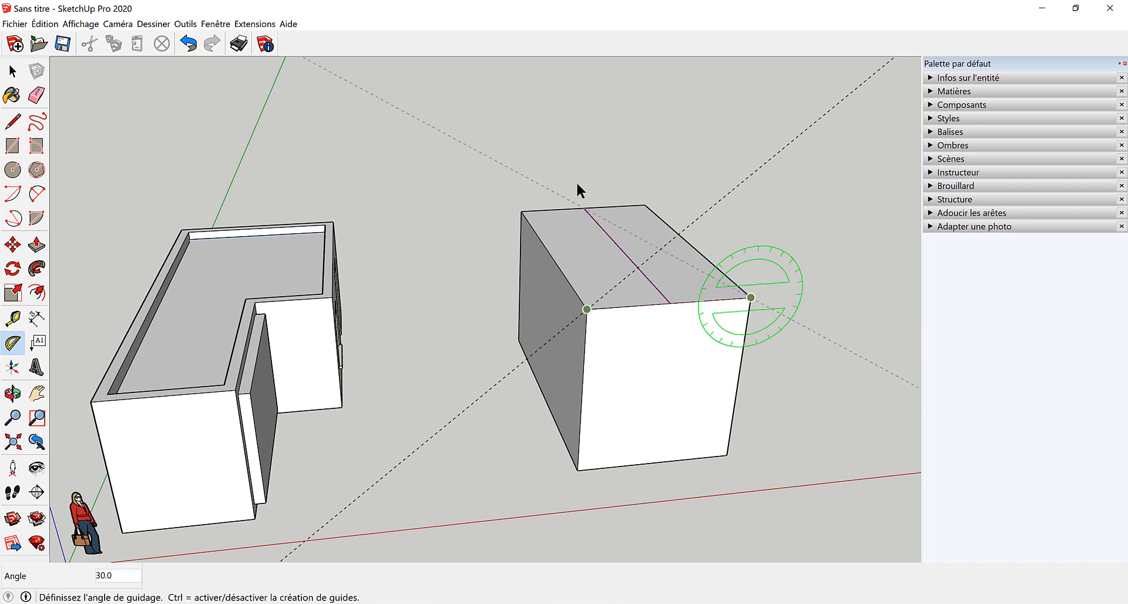
{"action": "left_click", "coordinate": [637, 116]}
{"action": "middle_click_drag", "start_coordinate": [861, 385], "coordinate": [823, 332]}
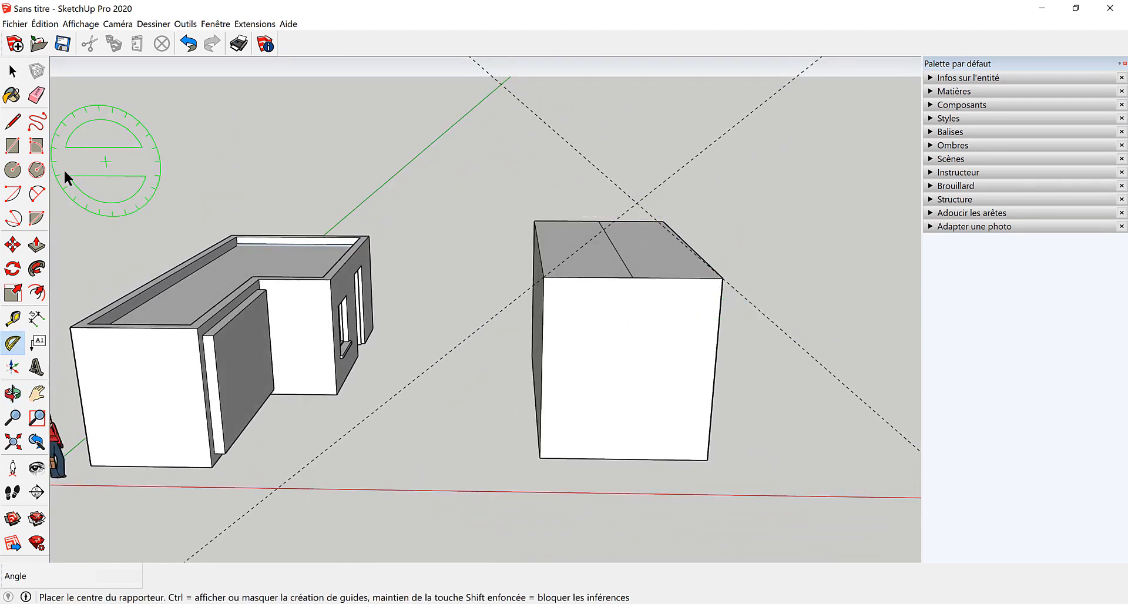
- Raise the top centre line to the intersection of the two guides, then undo back to before the second guide was created
{"action": "key", "text": "space"}
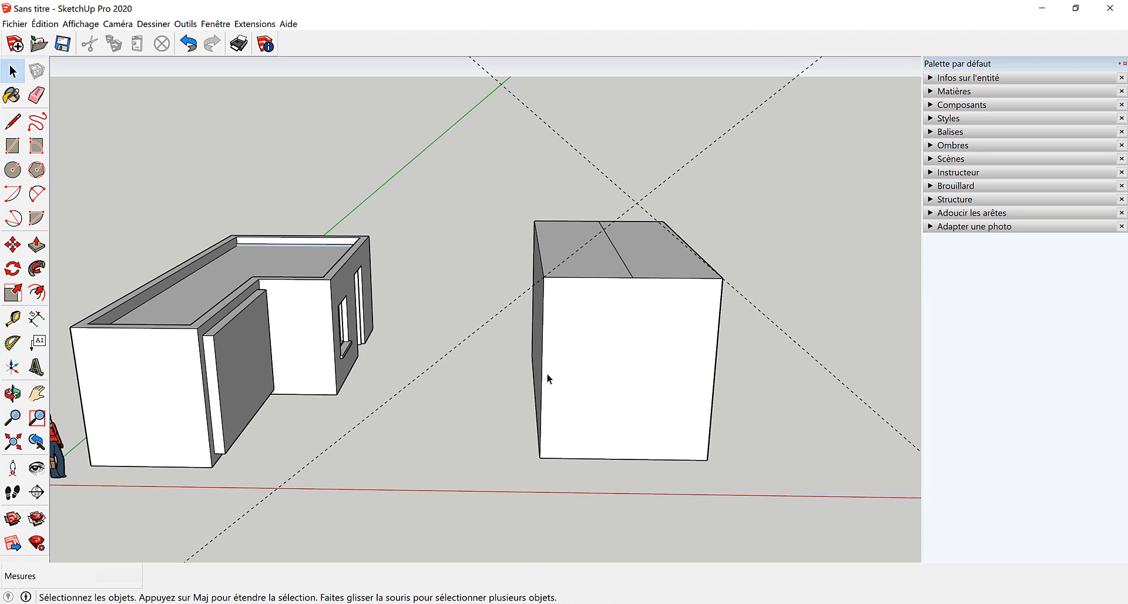
{"action": "left_click", "coordinate": [620, 261]}
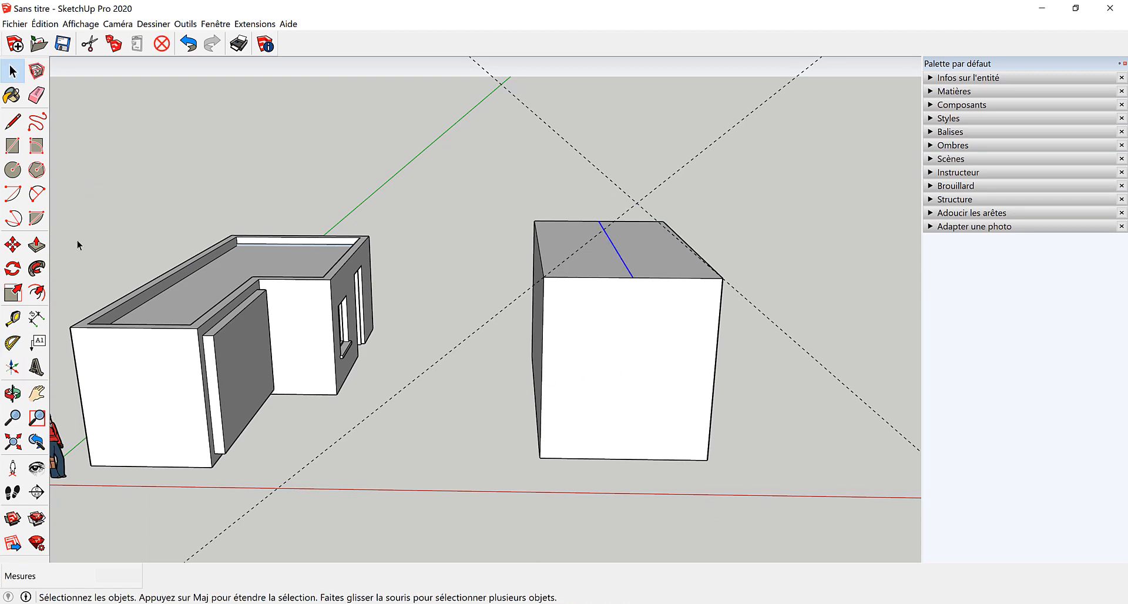
{"action": "left_click", "coordinate": [13, 245]}
{"action": "left_click", "coordinate": [632, 277]}
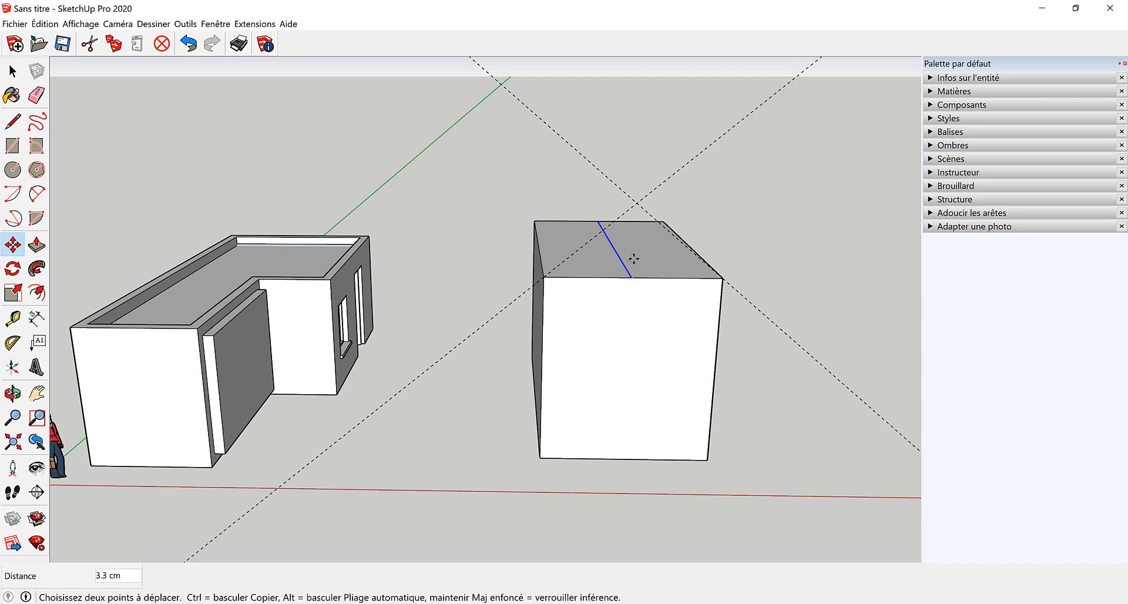
{"action": "left_click", "coordinate": [637, 203]}
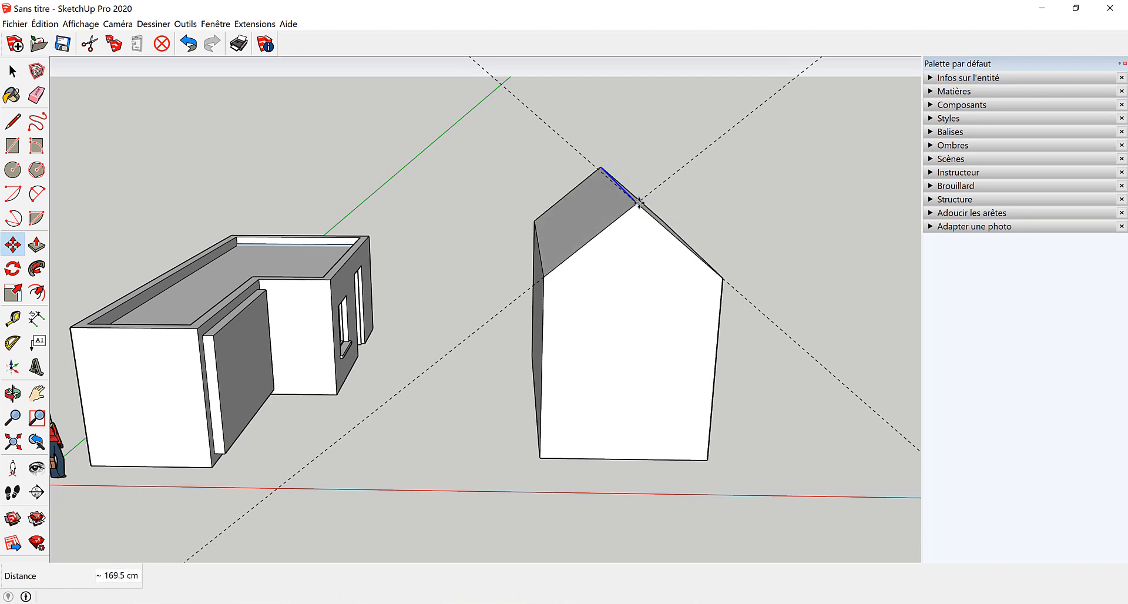
{"action": "middle_click_drag", "start_coordinate": [505, 259], "coordinate": [643, 227]}
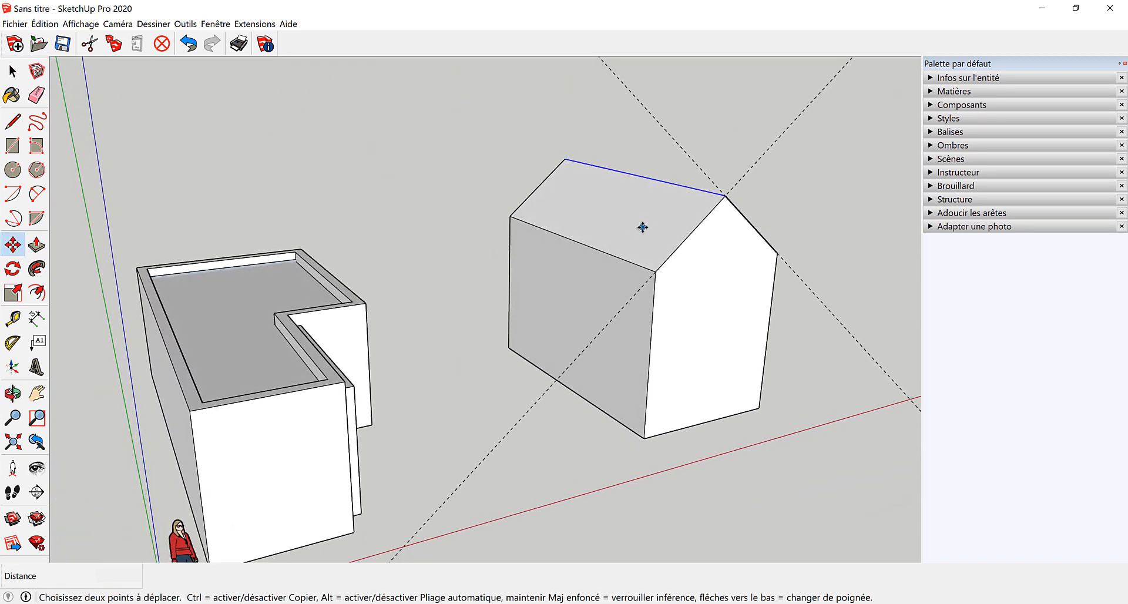
{"action": "key", "text": "ctrl+z"}
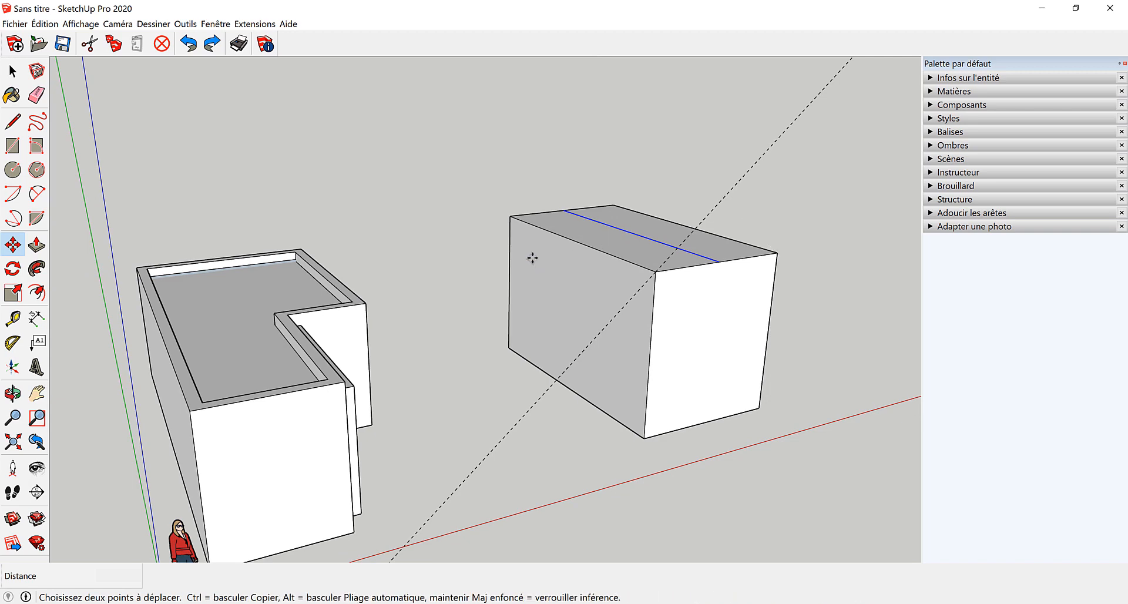
- Recreate the mirrored guide from the front face's upper corner farthest from the existing building, using the front top edge as baseline
{"action": "left_click", "coordinate": [12, 343]}
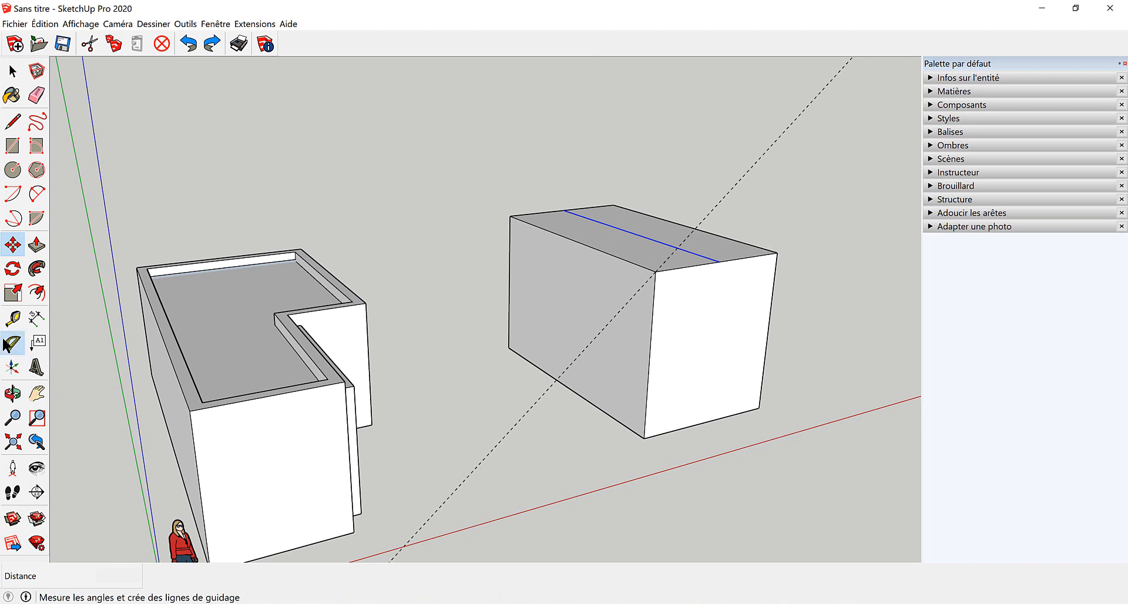
{"action": "left_click", "coordinate": [776, 253]}
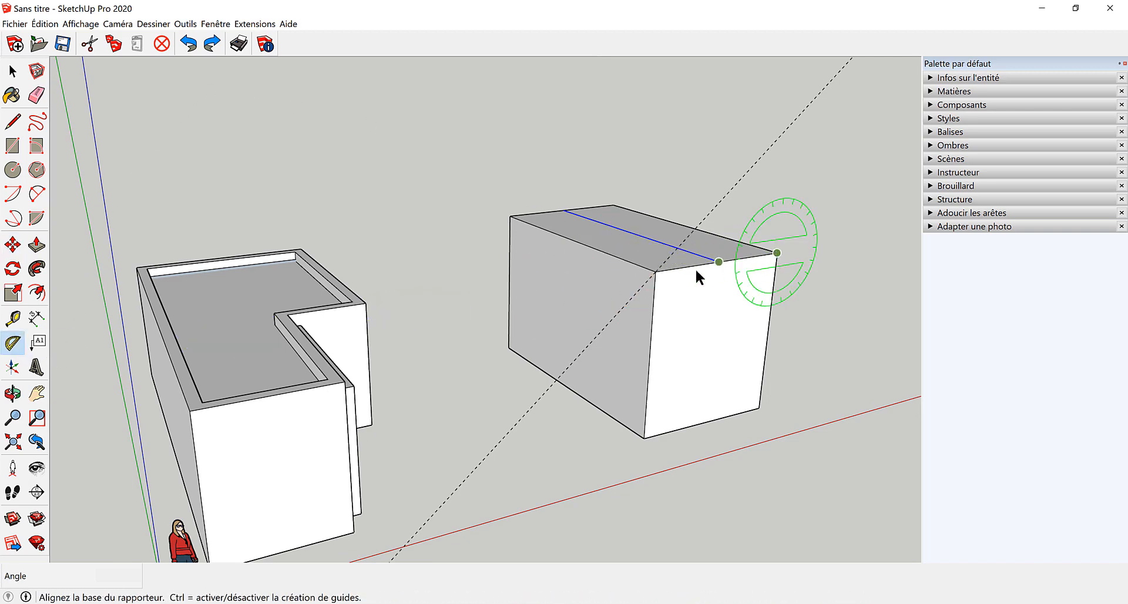
{"action": "left_click", "coordinate": [656, 271]}
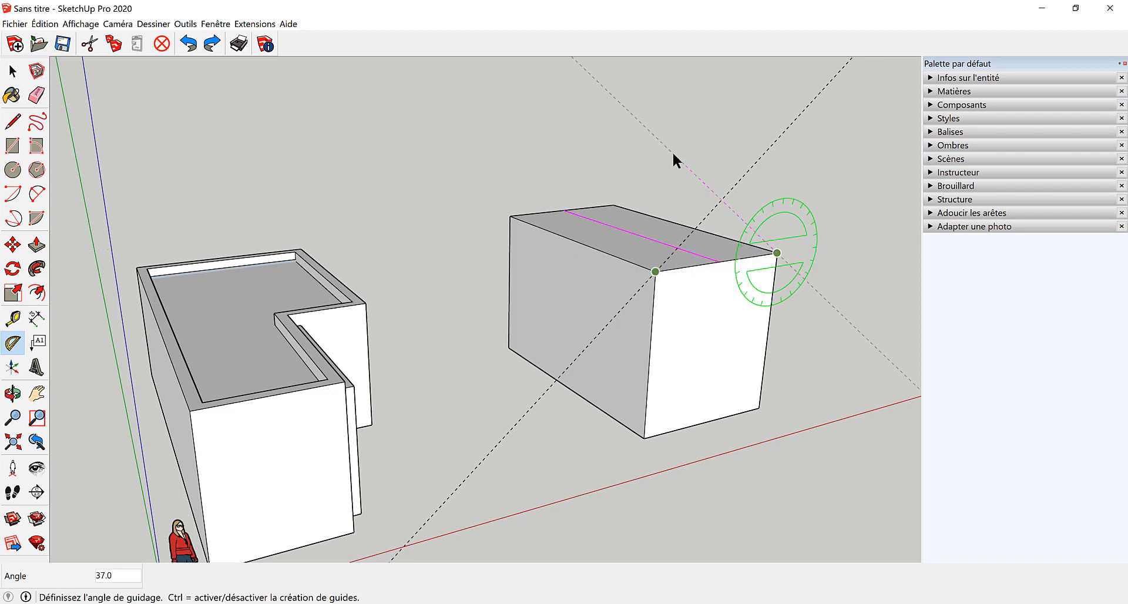
{"action": "left_click", "coordinate": [672, 151]}
- Delete the lengthwise centre line on the top face and trace a gable triangle along the two guides above the front top edge
{"action": "key", "text": "space"}
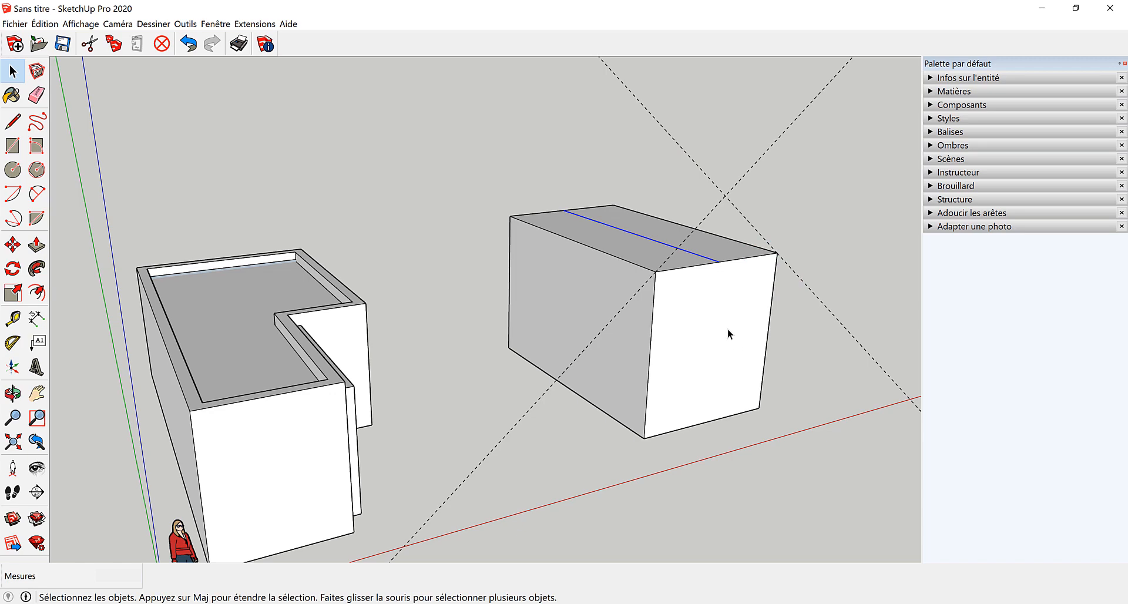
{"action": "key", "text": "Delete"}
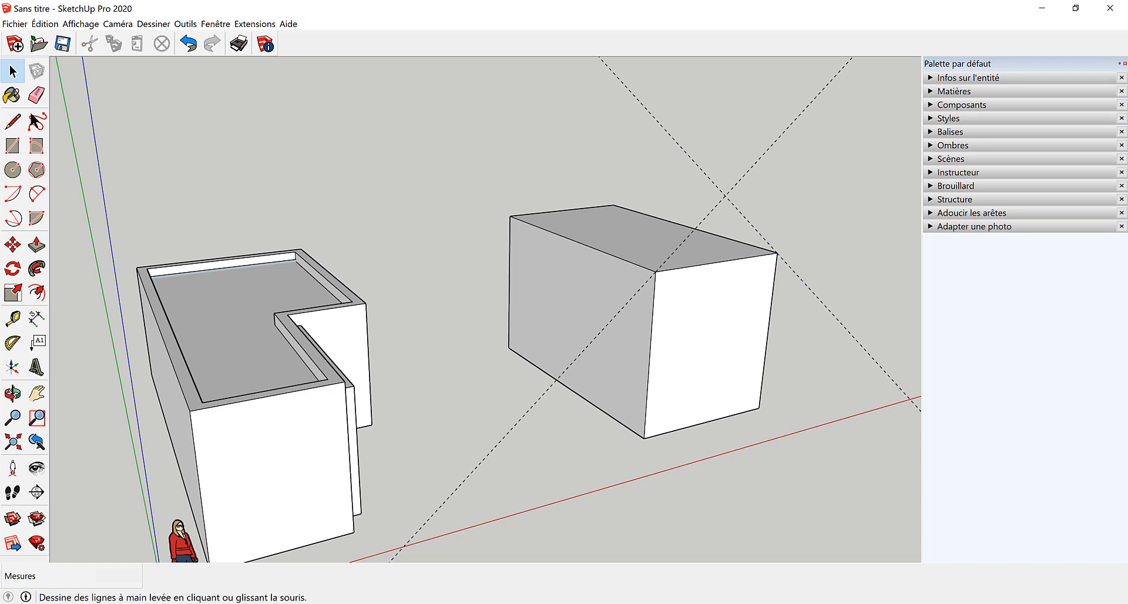
{"action": "left_click", "coordinate": [13, 122]}
{"action": "left_click", "coordinate": [656, 271]}
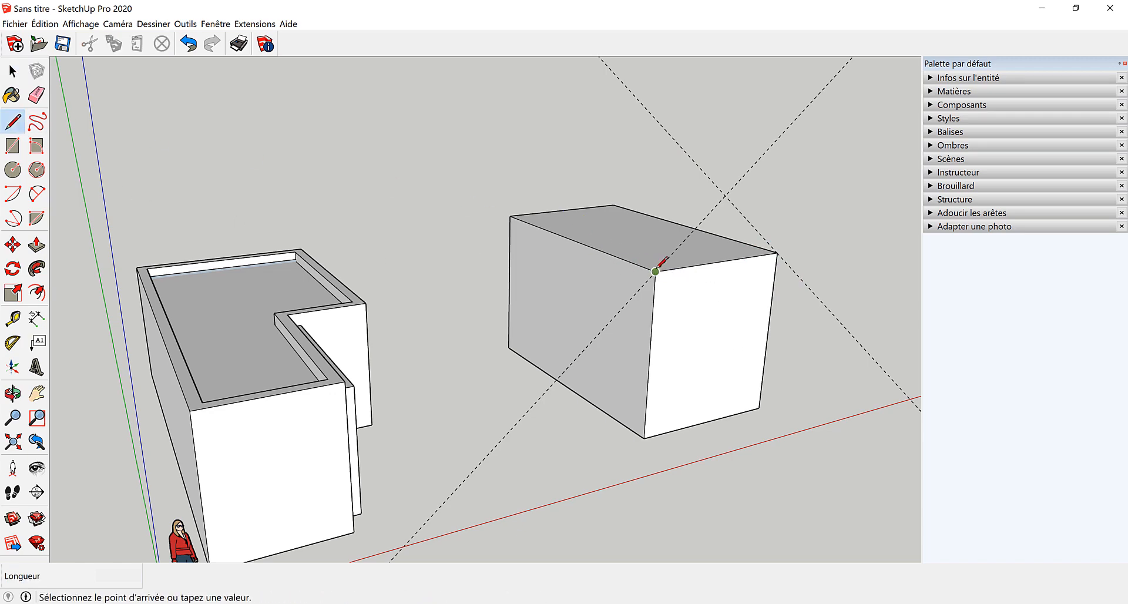
{"action": "left_click", "coordinate": [726, 195]}
- Extrude the gable triangle 736.3 cm across the top of the box to the rear face
{"action": "middle_click_drag", "start_coordinate": [333, 203], "coordinate": [646, 312]}
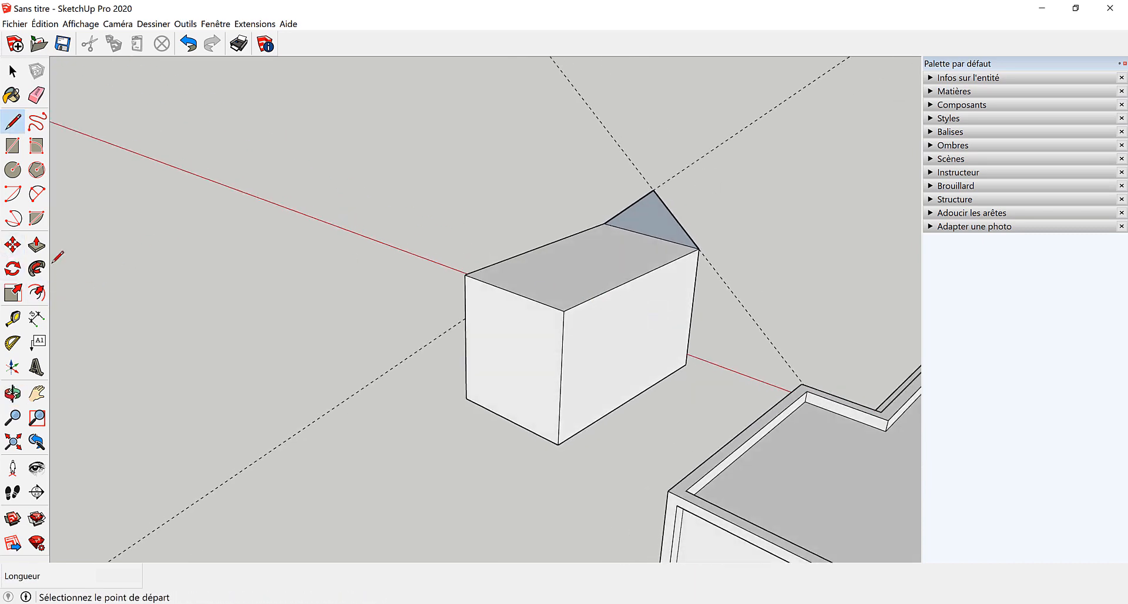
{"action": "left_click", "coordinate": [37, 245]}
{"action": "left_click", "coordinate": [657, 229]}
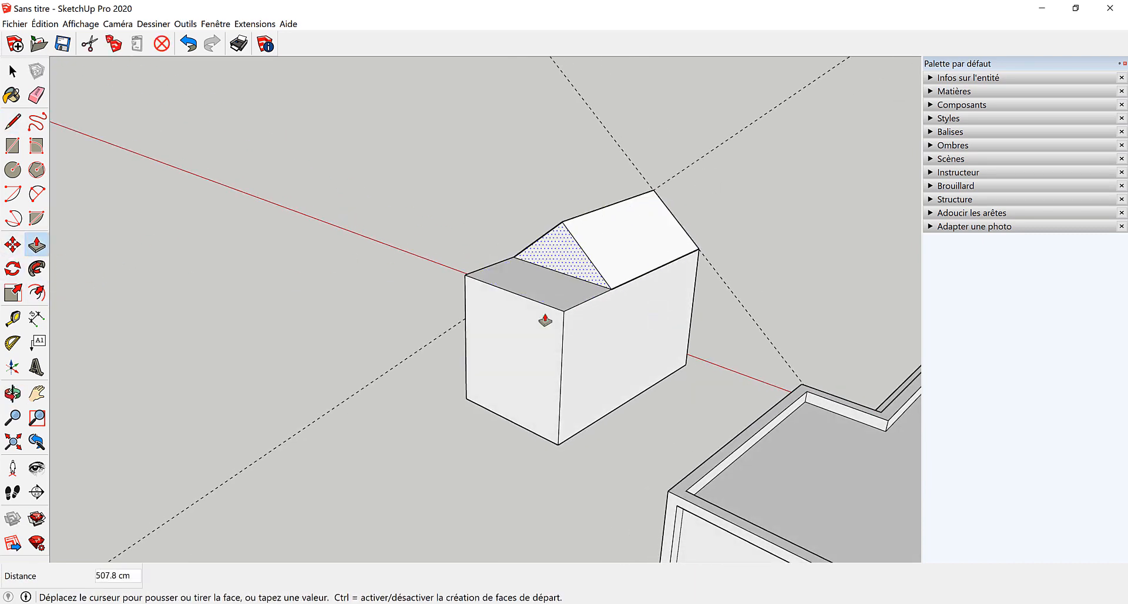
{"action": "left_click", "coordinate": [519, 354]}
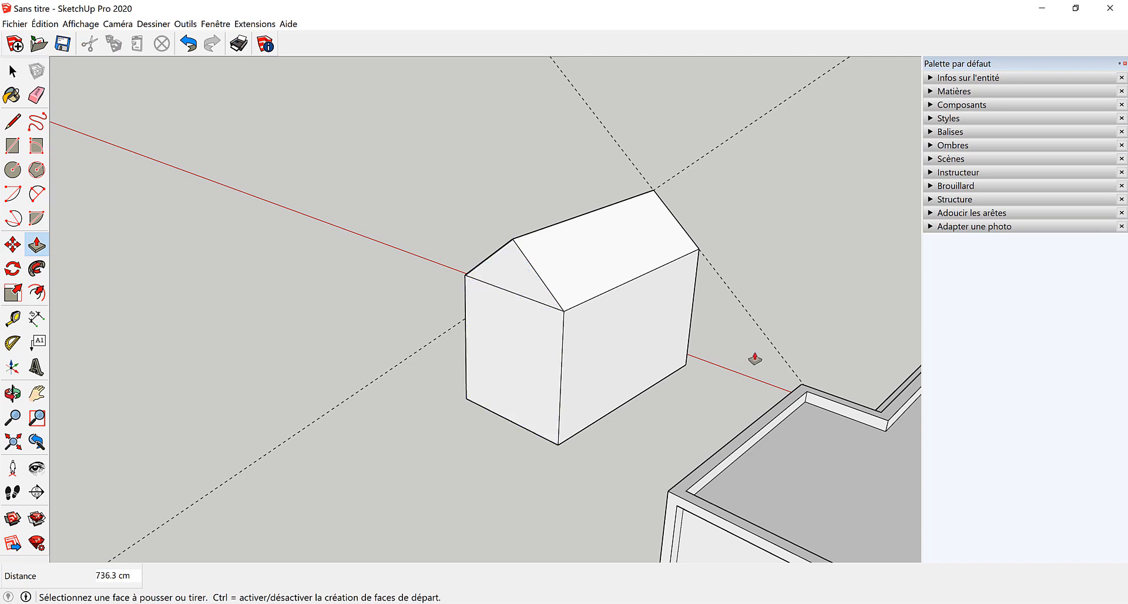
- Create a 135° protractor guide on the ground from the house's rear outer corner, measured from the bottom edge of the long side wall
{"action": "middle_click_drag", "start_coordinate": [753, 355], "coordinate": [276, 182]}
{"action": "middle_click_drag", "start_coordinate": [617, 269], "coordinate": [486, 310]}
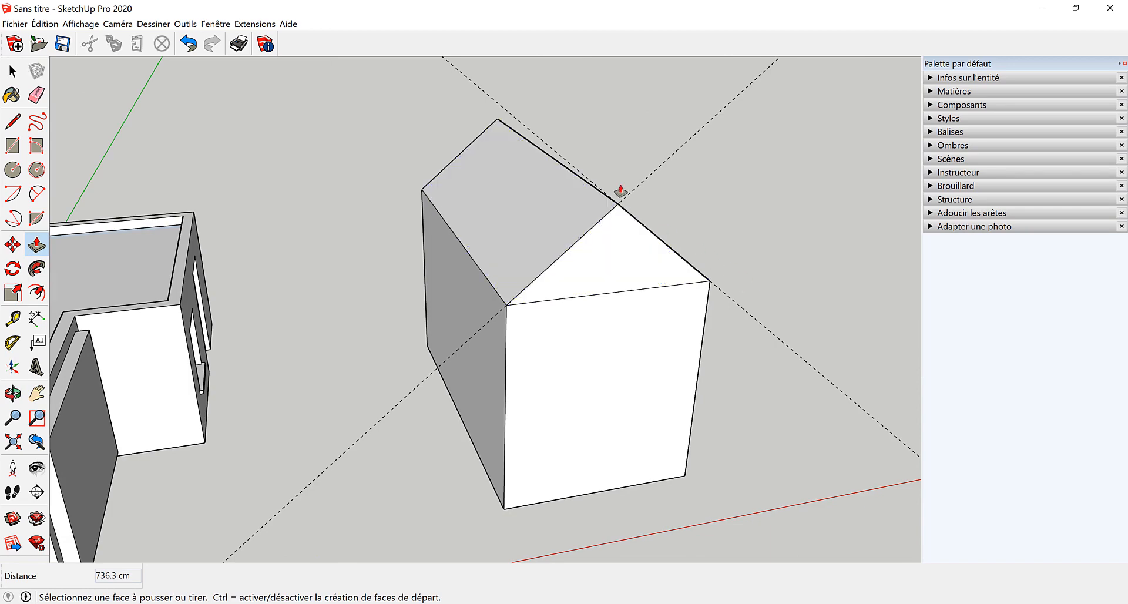
{"action": "middle_click_drag", "start_coordinate": [662, 333], "coordinate": [272, 332]}
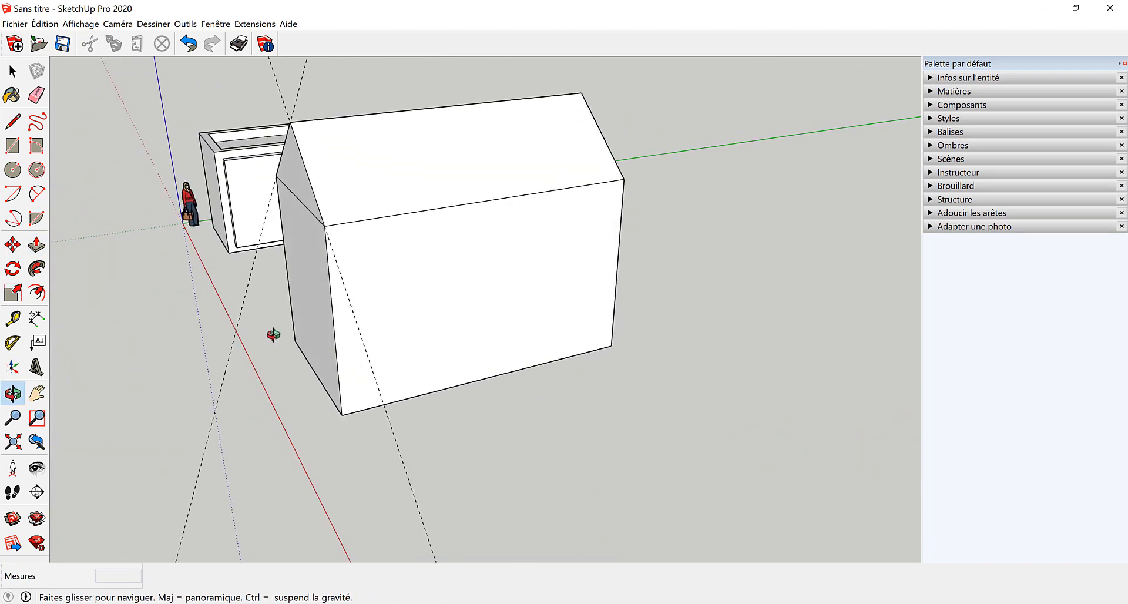
{"action": "middle_click_drag", "start_coordinate": [595, 255], "coordinate": [575, 285], "text": "shift"}
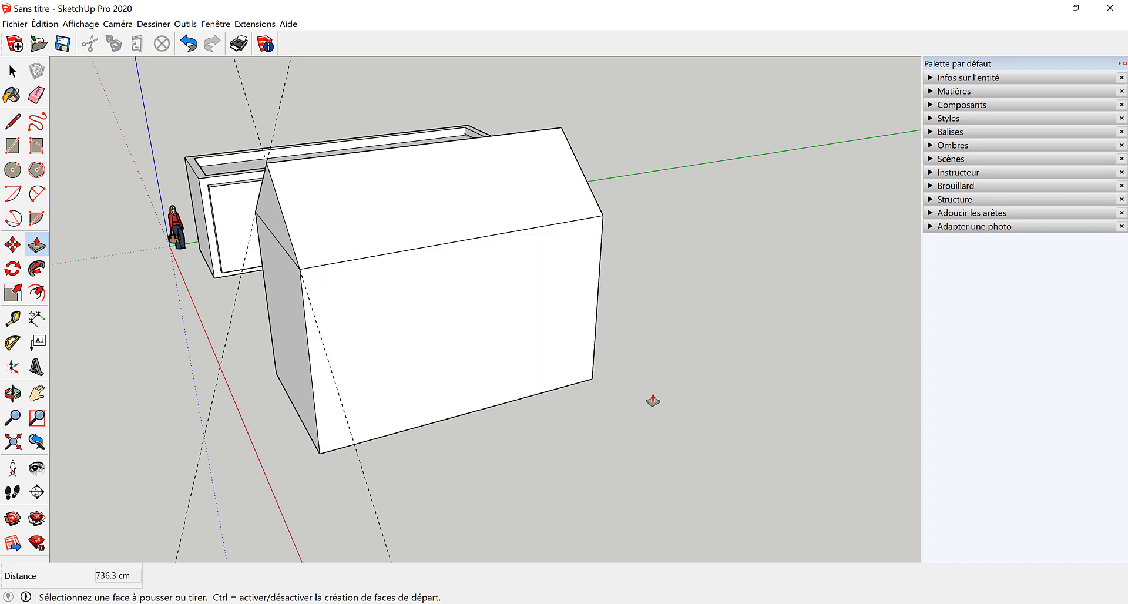
{"action": "middle_click_drag", "start_coordinate": [653, 401], "coordinate": [539, 363]}
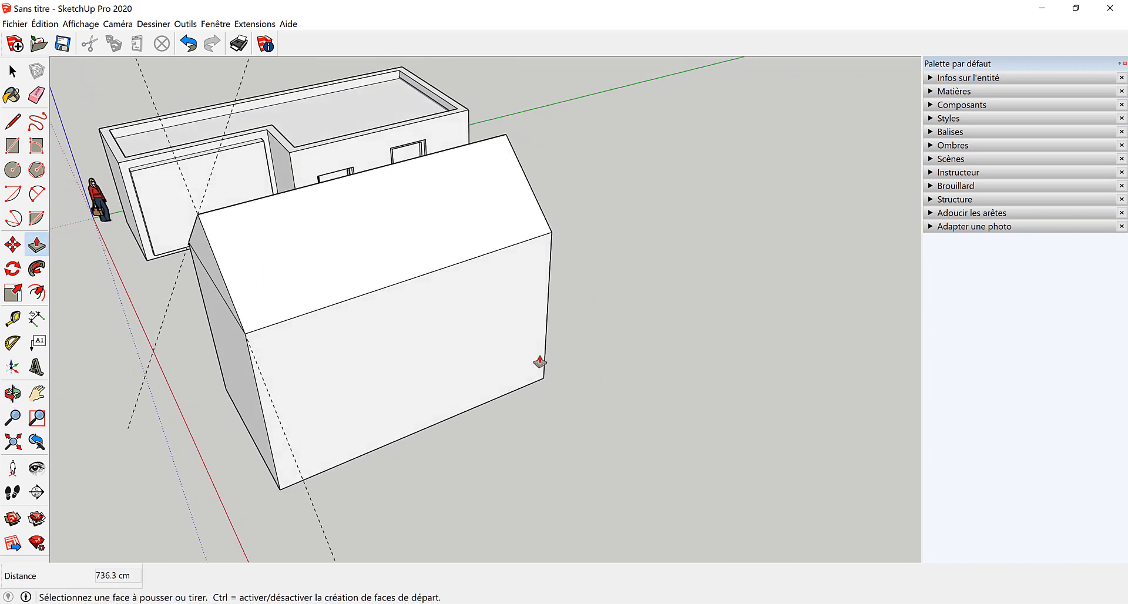
{"action": "left_click", "coordinate": [13, 346]}
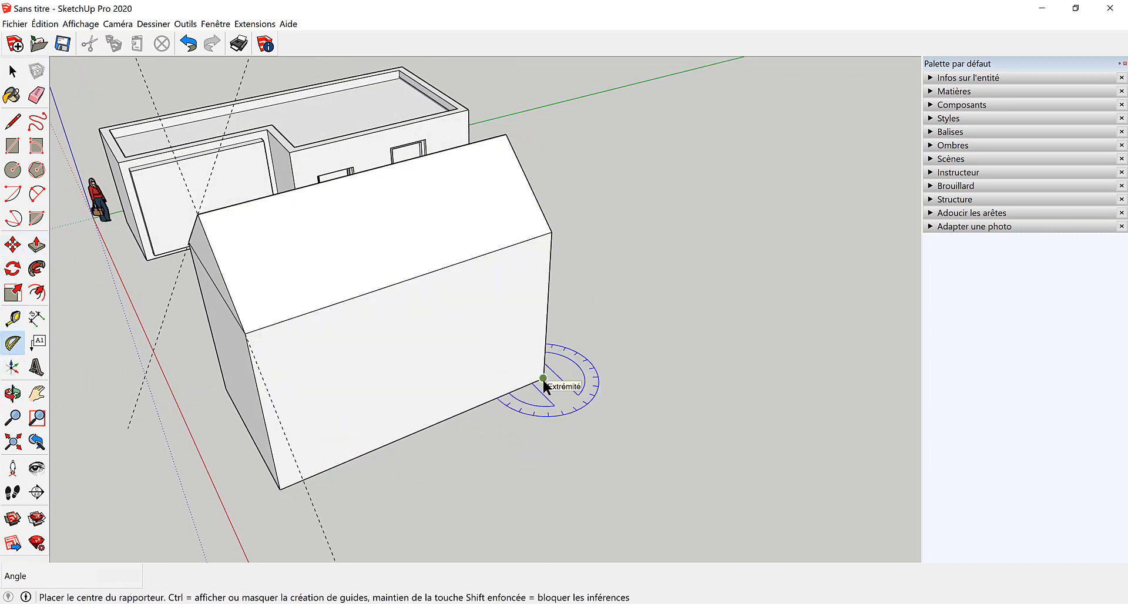
{"action": "left_click", "coordinate": [543, 378]}
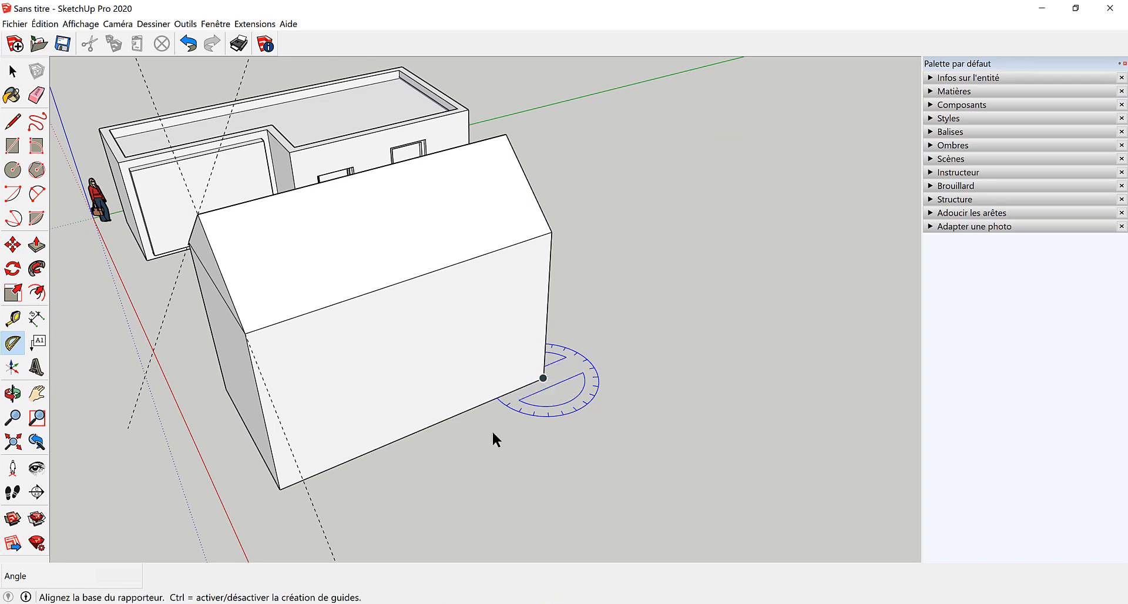
{"action": "left_click", "coordinate": [280, 490]}
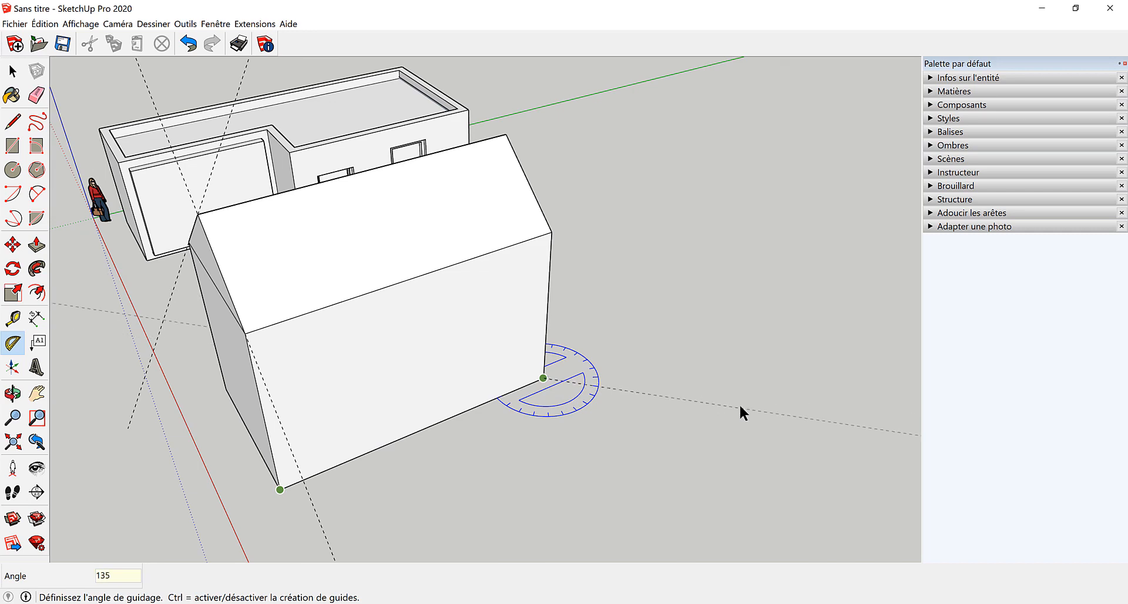
{"action": "left_click", "coordinate": [740, 405]}
- Delete the two sloped roof guides, keeping the 135° guide on the ground
{"action": "middle_click_drag", "start_coordinate": [757, 315], "coordinate": [486, 433]}
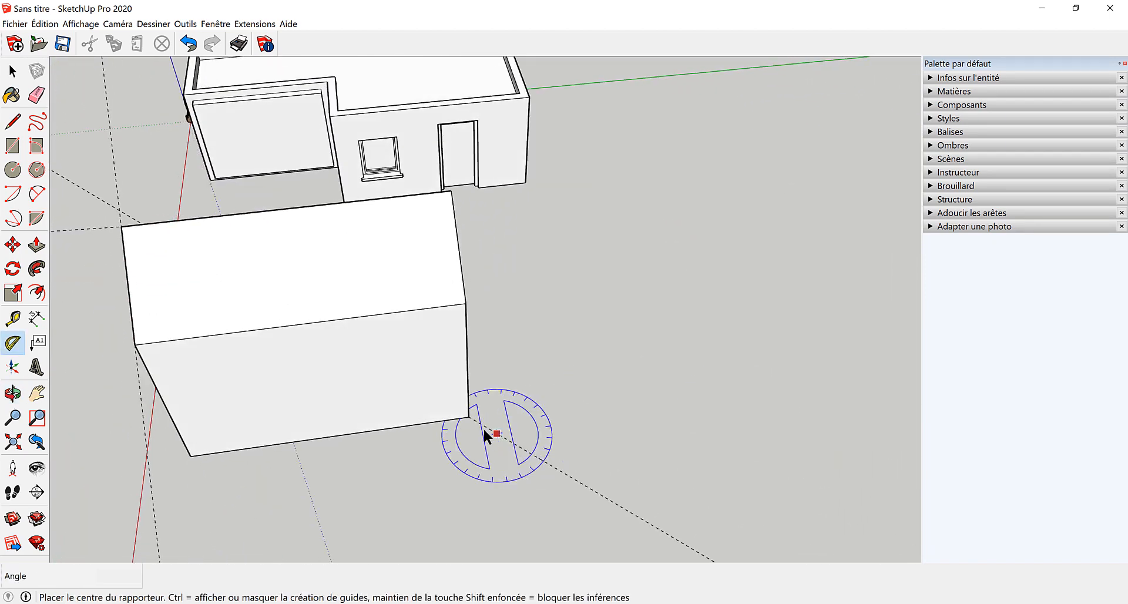
{"action": "middle_click_drag", "start_coordinate": [664, 411], "coordinate": [558, 298]}
{"action": "key", "text": "space"}
{"action": "left_click", "coordinate": [565, 299]}
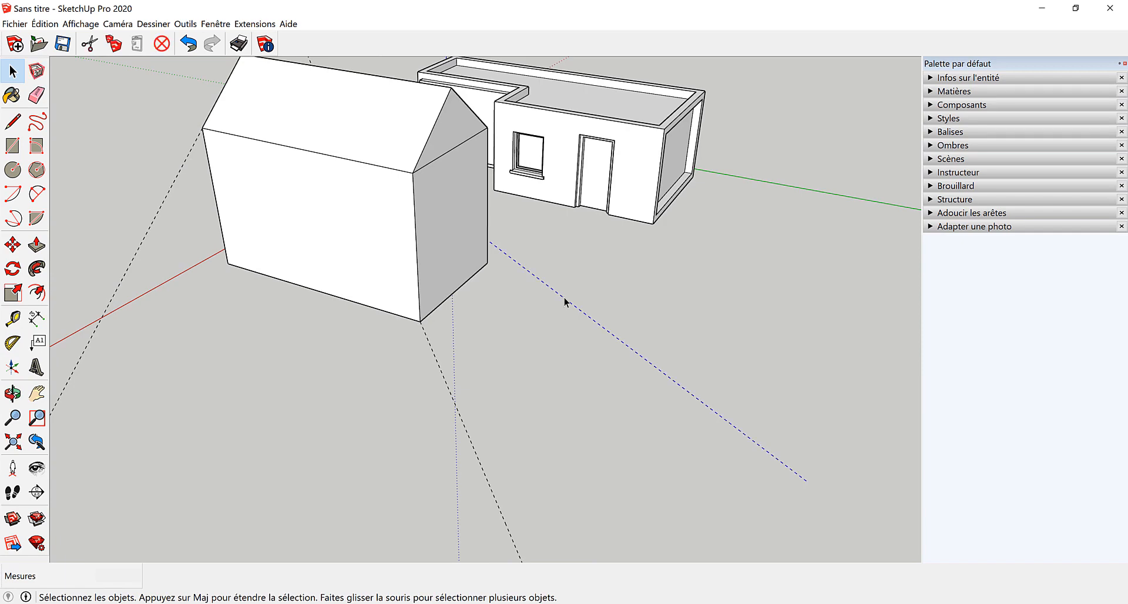
{"action": "scroll", "coordinate": [442, 326], "scroll_direction": "down", "scroll_amount": 3}
{"action": "middle_click_drag", "start_coordinate": [258, 354], "coordinate": [827, 311]}
{"action": "middle_click_drag", "start_coordinate": [557, 331], "coordinate": [613, 322], "text": "shift"}
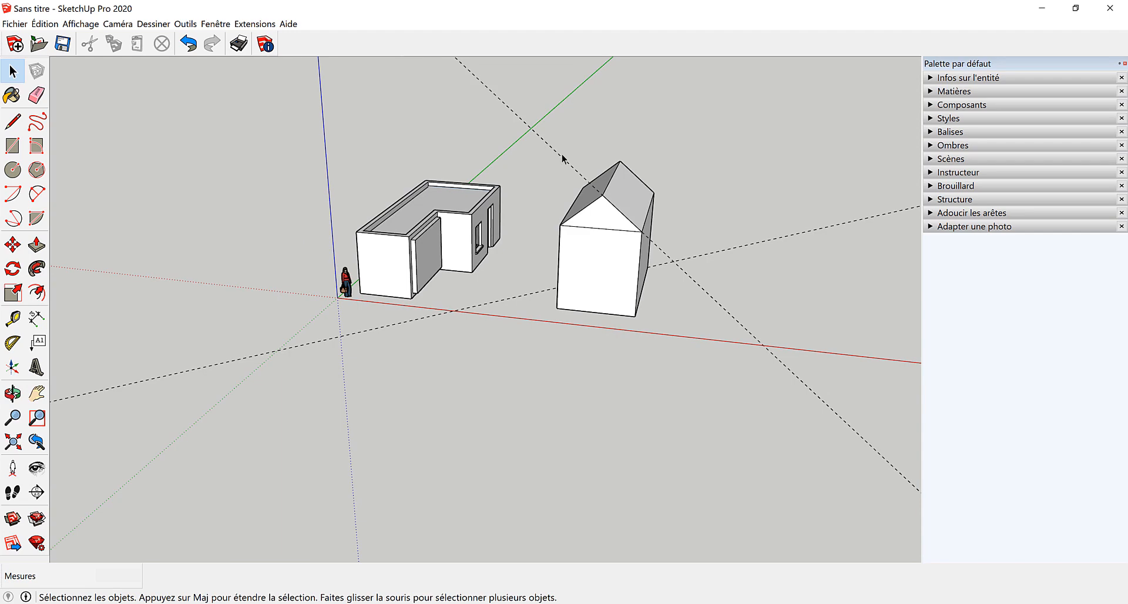
{"action": "left_click", "coordinate": [565, 159]}
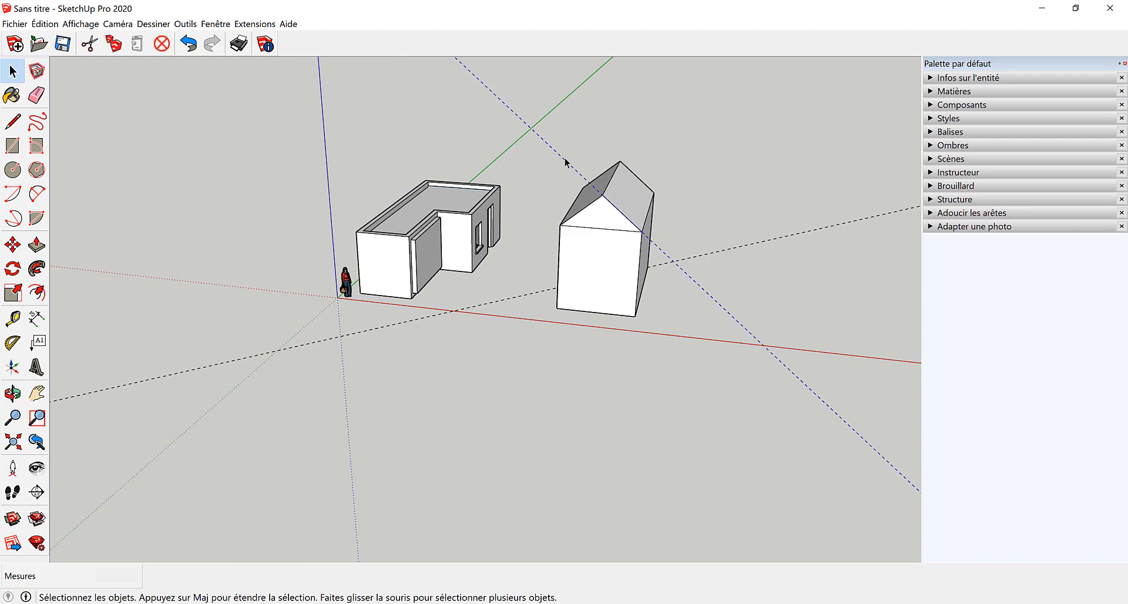
{"action": "key", "text": "Delete"}
- Delete the horizontal edge between the gable and the front wall to merge them into one face
{"action": "middle_click_drag", "start_coordinate": [355, 311], "coordinate": [335, 397]}
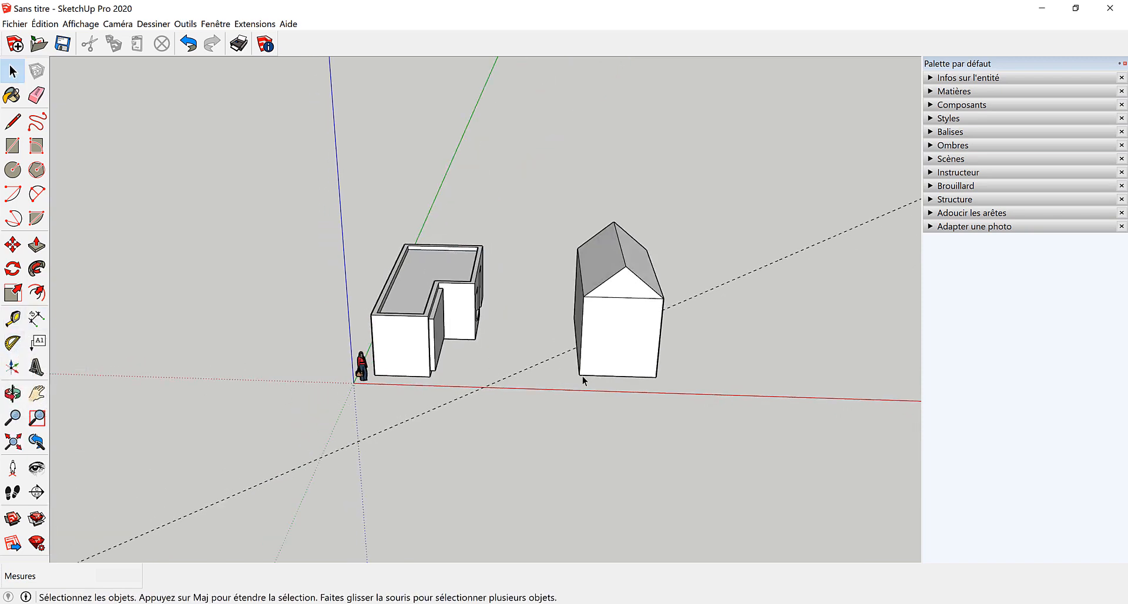
{"action": "middle_click_drag", "start_coordinate": [750, 433], "coordinate": [703, 441]}
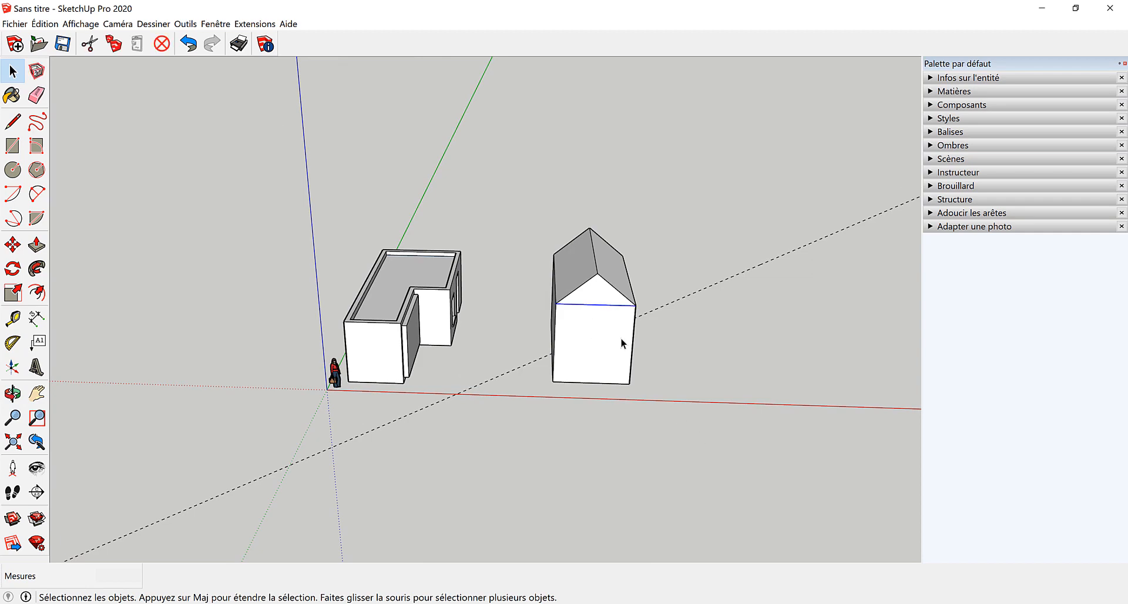
{"action": "middle_click_drag", "start_coordinate": [808, 364], "coordinate": [438, 289]}
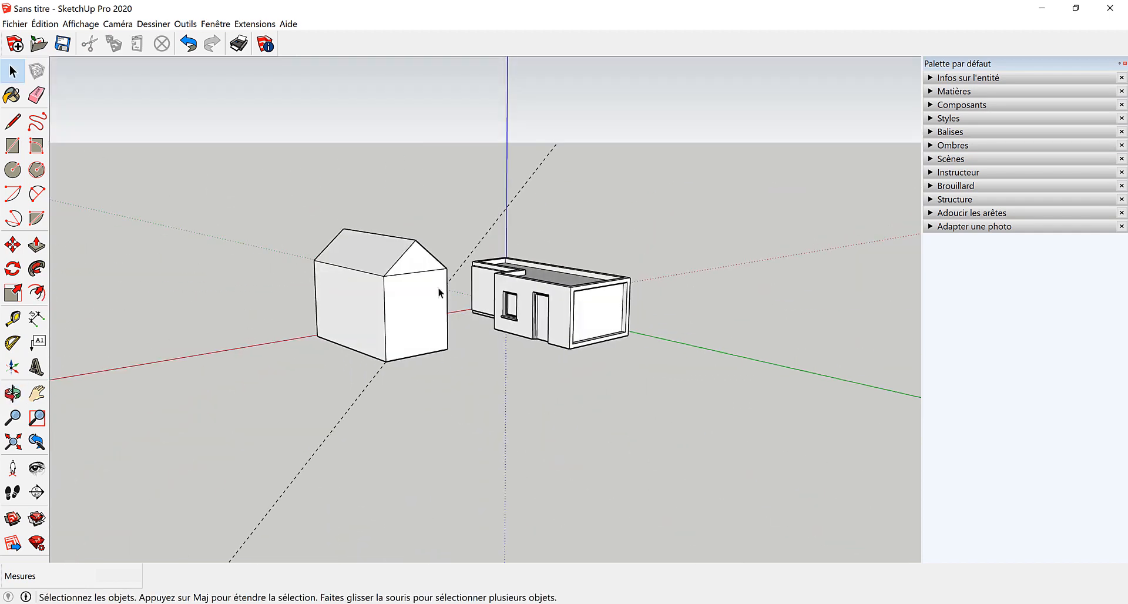
{"action": "middle_click_drag", "start_coordinate": [107, 317], "coordinate": [728, 386]}
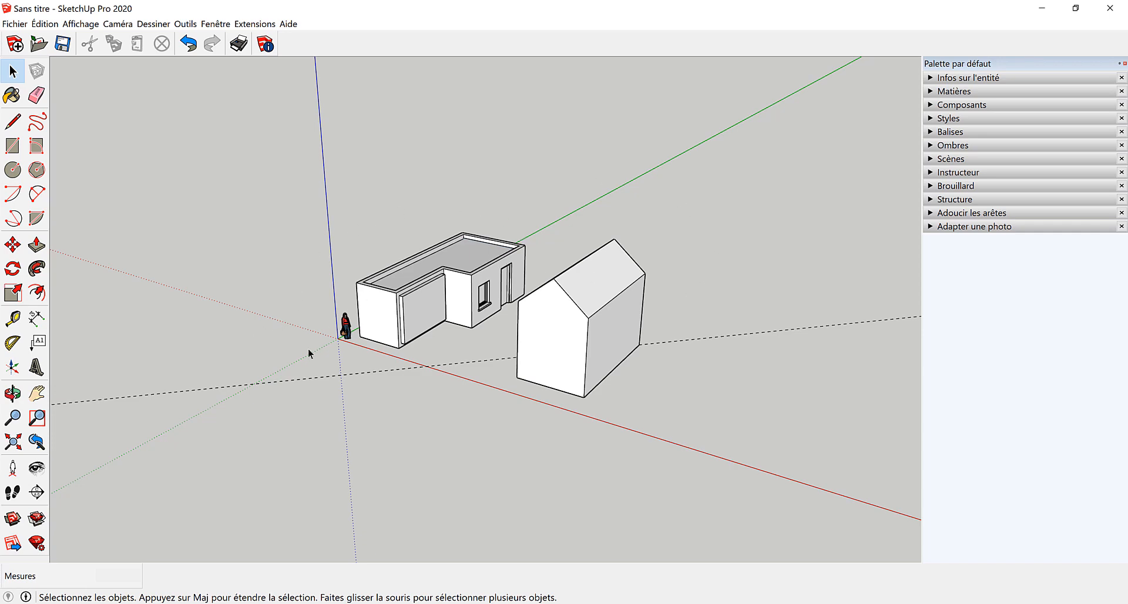
{"action": "middle_click_drag", "start_coordinate": [513, 298], "coordinate": [566, 366]}
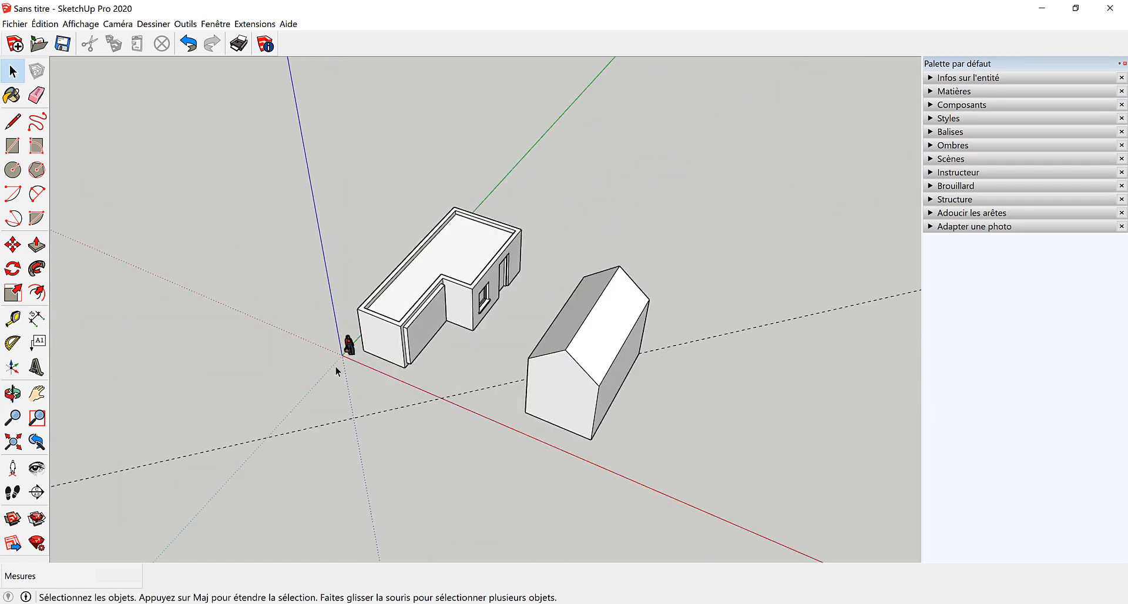